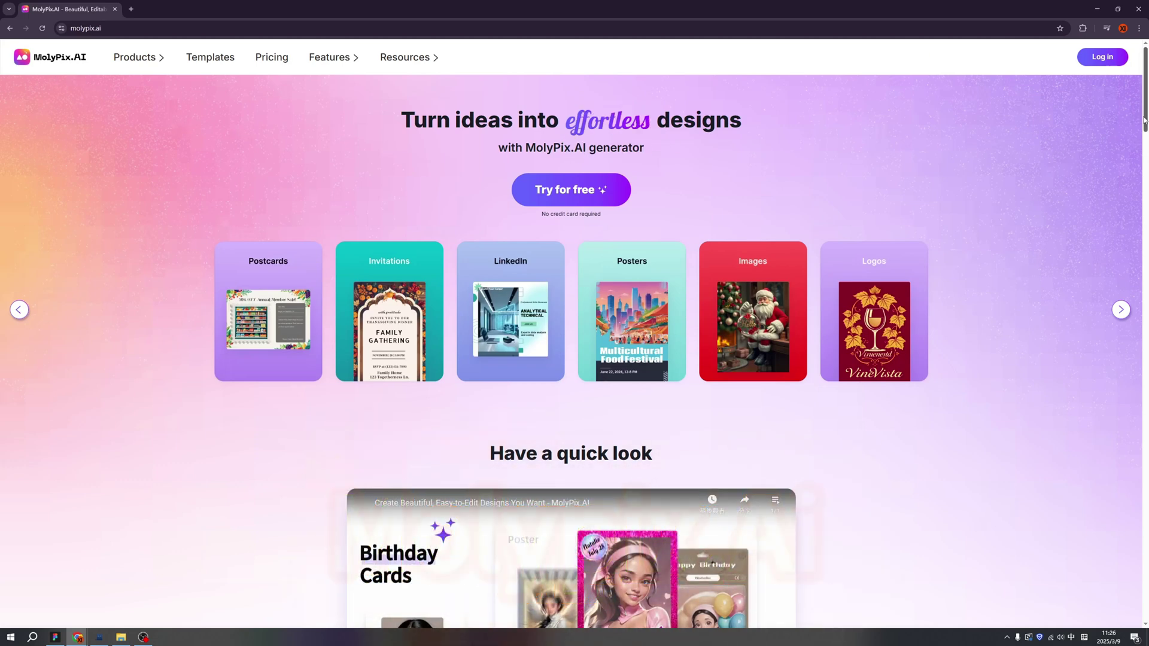
Browse the LinkedIn examples in the gallery, scrolling down through them
{"action": "left_click_drag", "start_coordinate": [1145, 124], "coordinate": [1144, 232]}
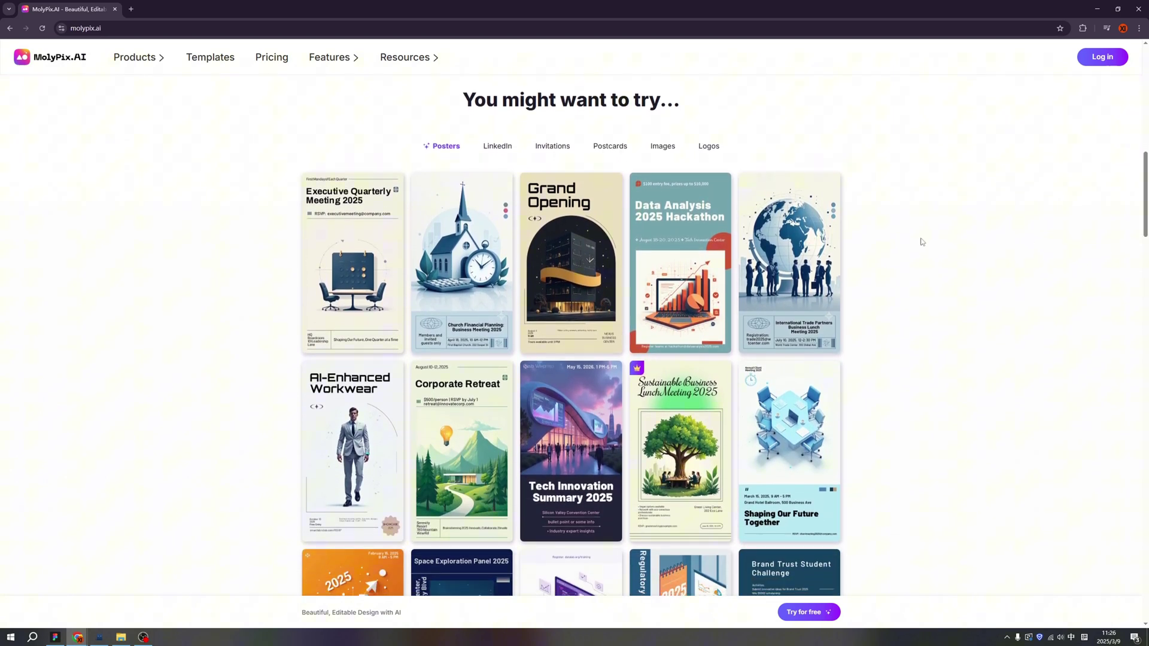
{"action": "left_click", "coordinate": [497, 146]}
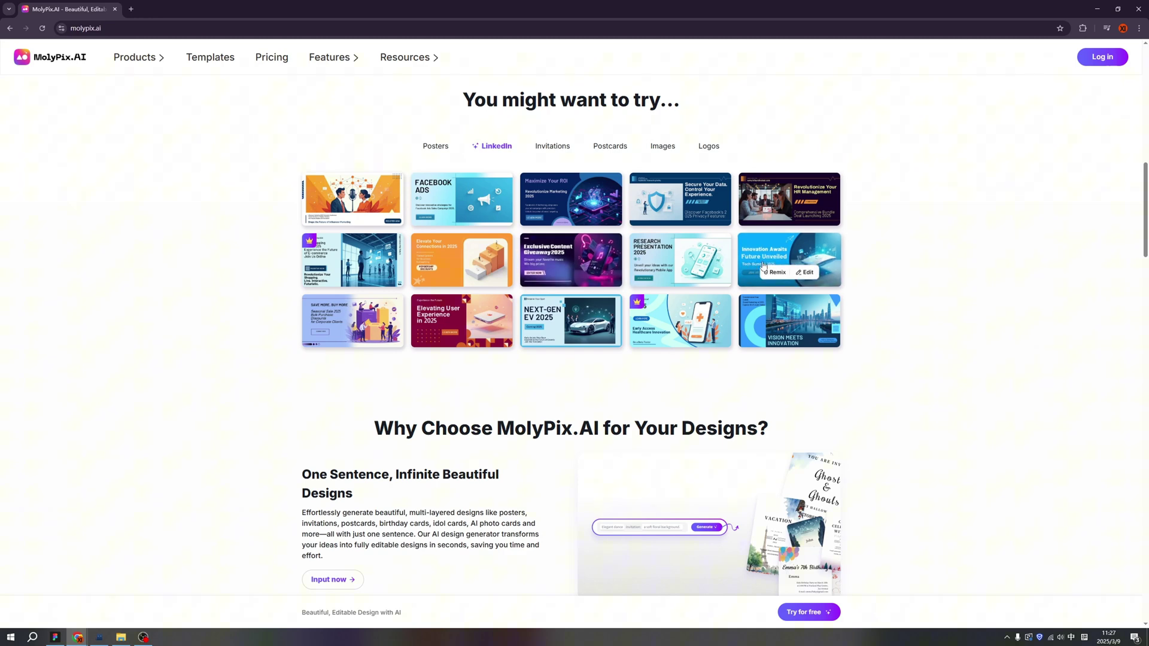
{"action": "scroll", "coordinate": [919, 389], "scroll_direction": "down", "scroll_amount": 4}
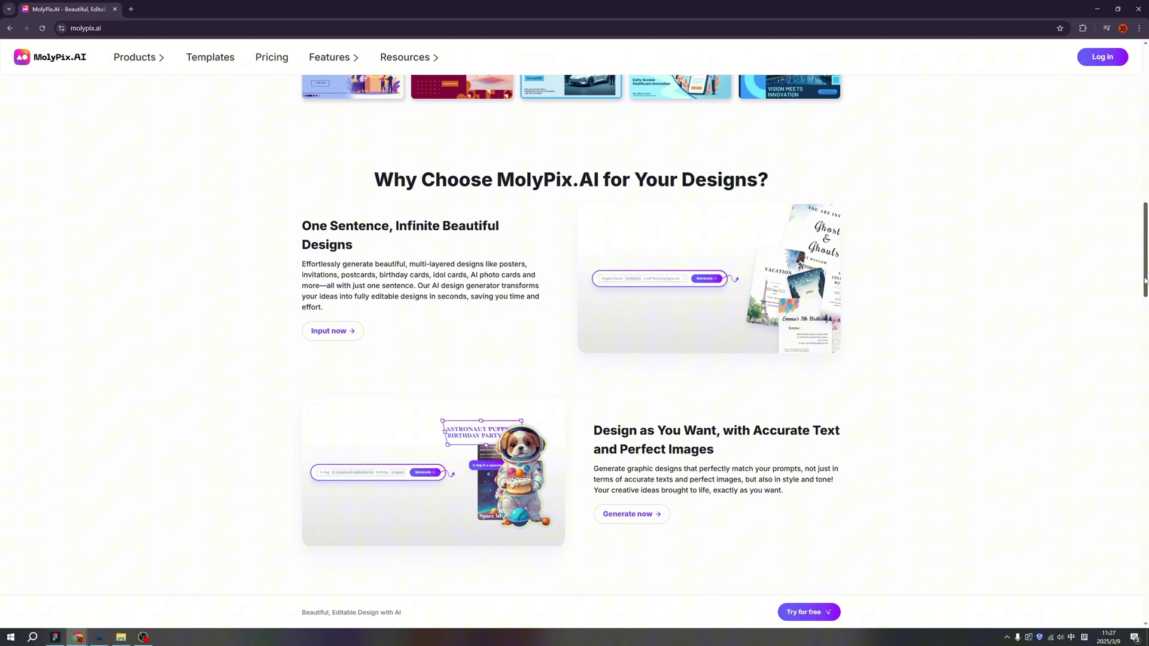
{"action": "left_click_drag", "start_coordinate": [1145, 287], "coordinate": [1146, 290]}
{"action": "scroll", "coordinate": [1023, 329], "scroll_direction": "down", "scroll_amount": 1}
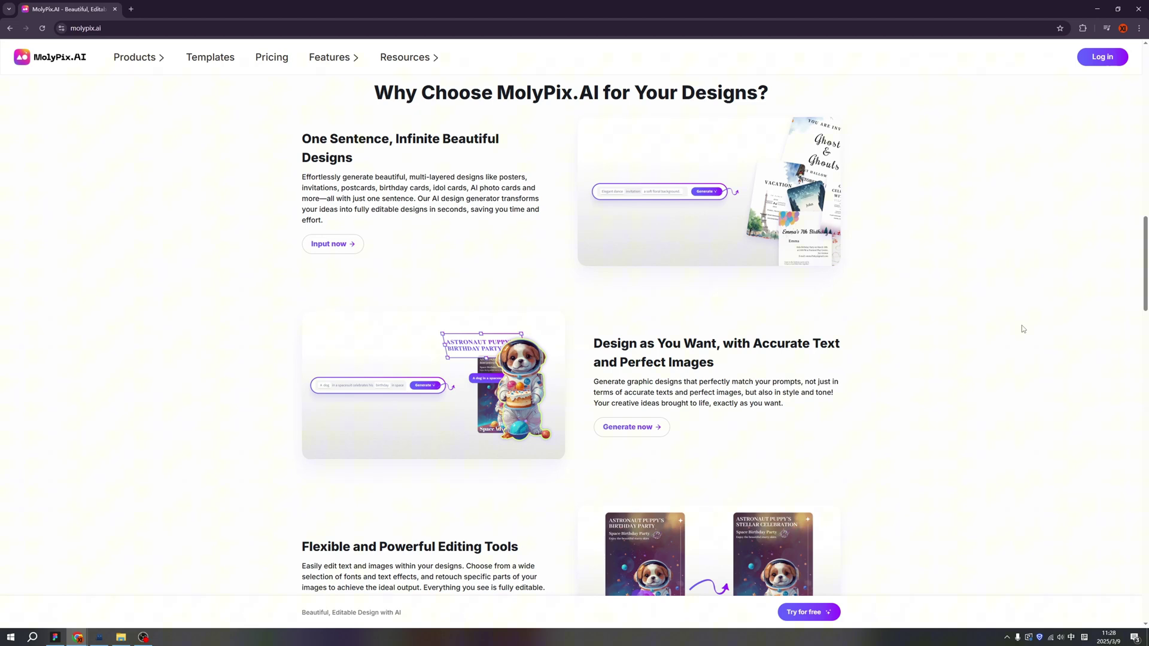
{"action": "scroll", "coordinate": [1022, 329], "scroll_direction": "down", "scroll_amount": 4}
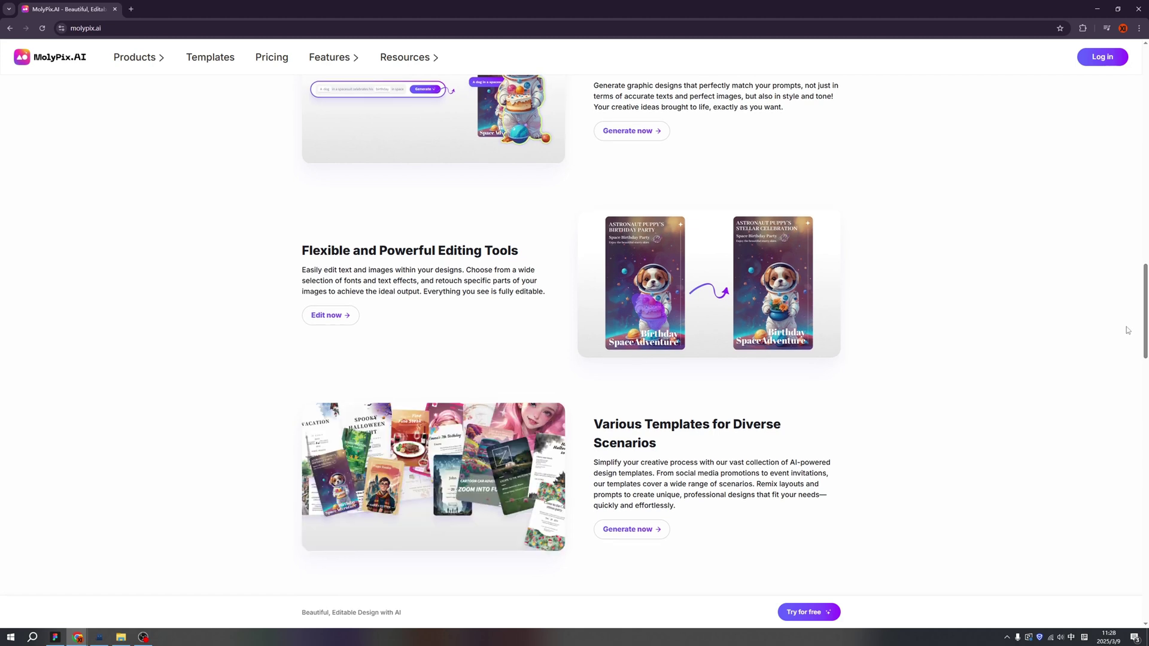
{"action": "left_click_drag", "start_coordinate": [1144, 330], "coordinate": [1144, 357]}
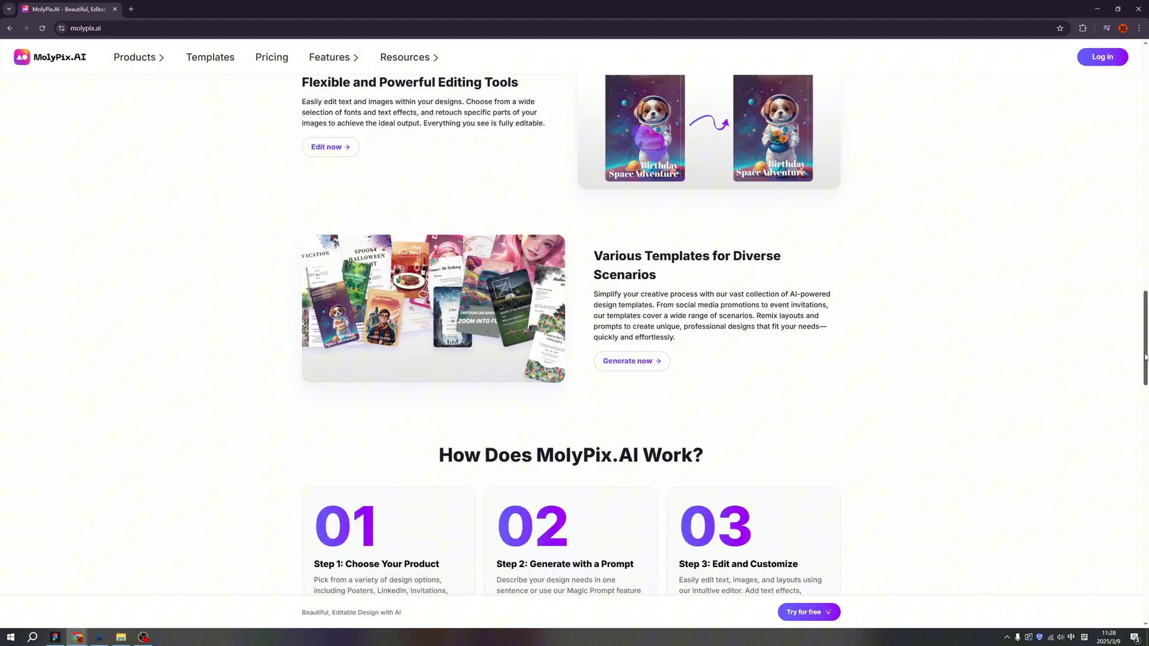
{"action": "left_click_drag", "start_coordinate": [1144, 357], "coordinate": [1145, 398]}
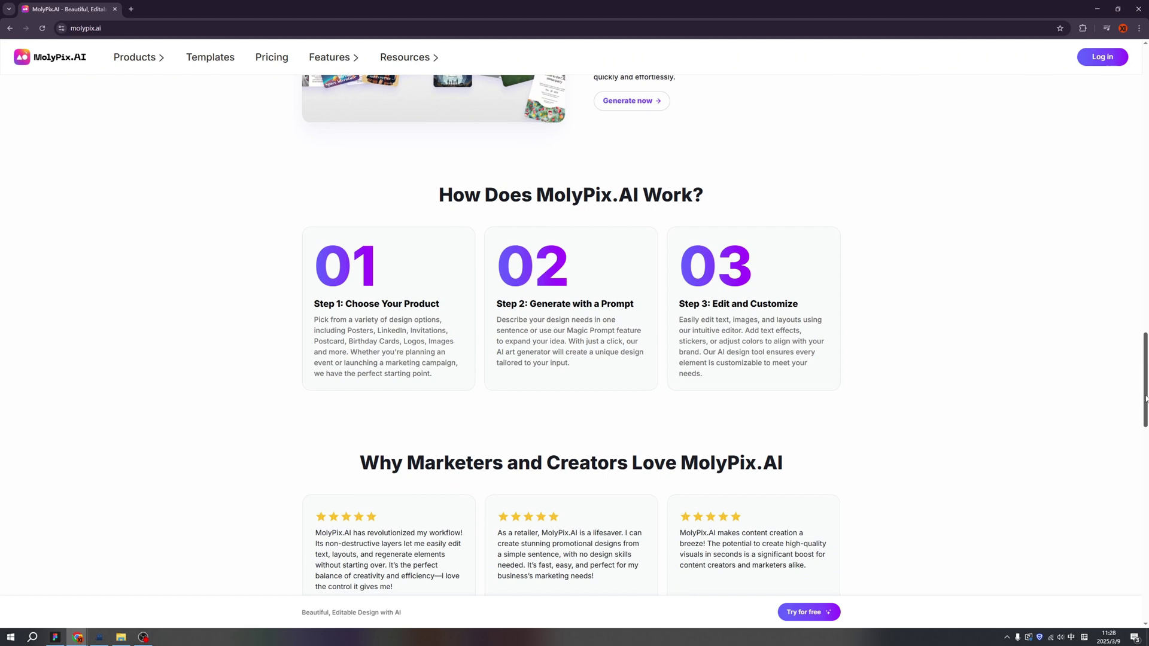
{"action": "left_click_drag", "start_coordinate": [1146, 399], "coordinate": [1147, 443]}
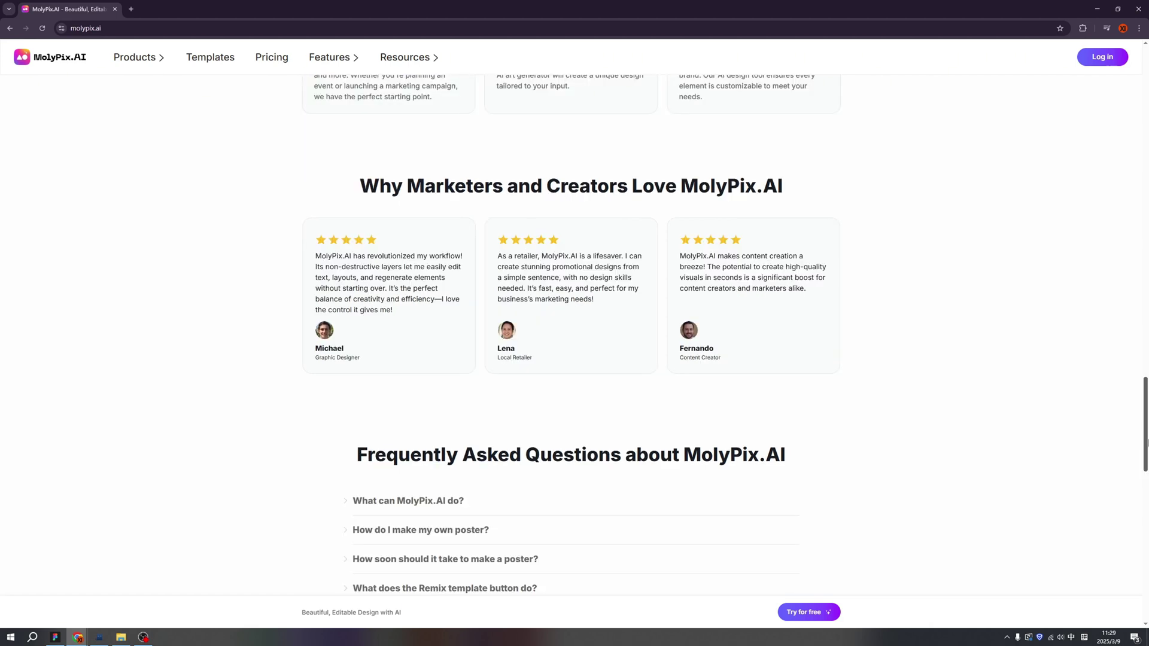
{"action": "left_click_drag", "start_coordinate": [1147, 442], "coordinate": [1140, 48]}
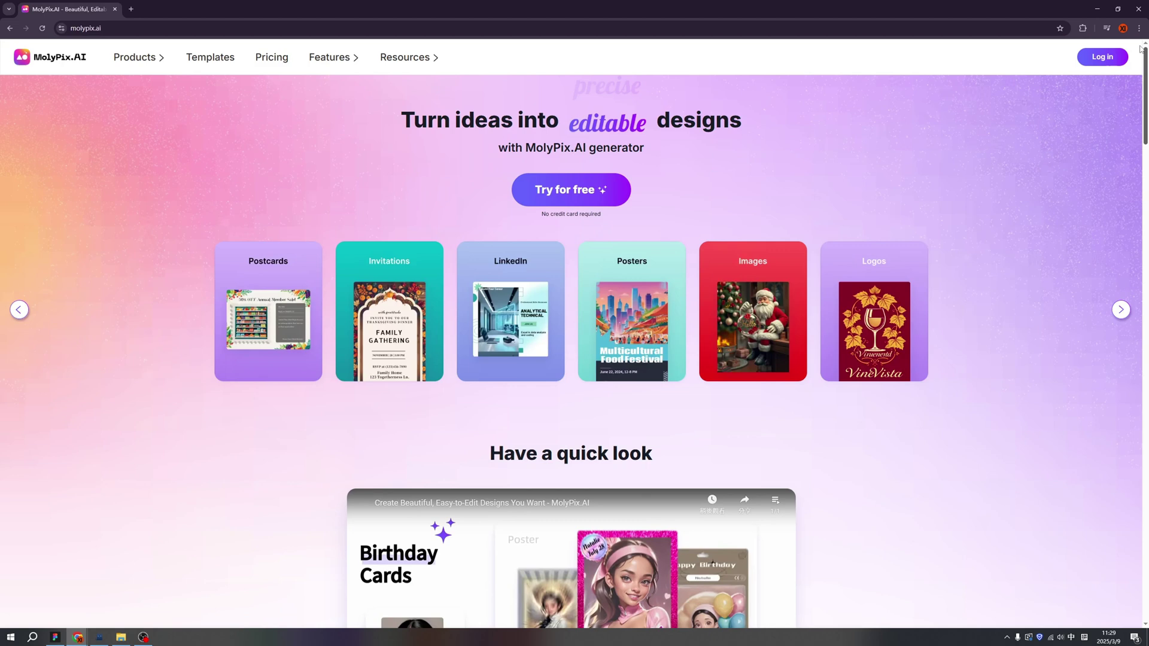
Log in to reach the MolyPix.AI design dashboard
{"action": "left_click", "coordinate": [1102, 56]}
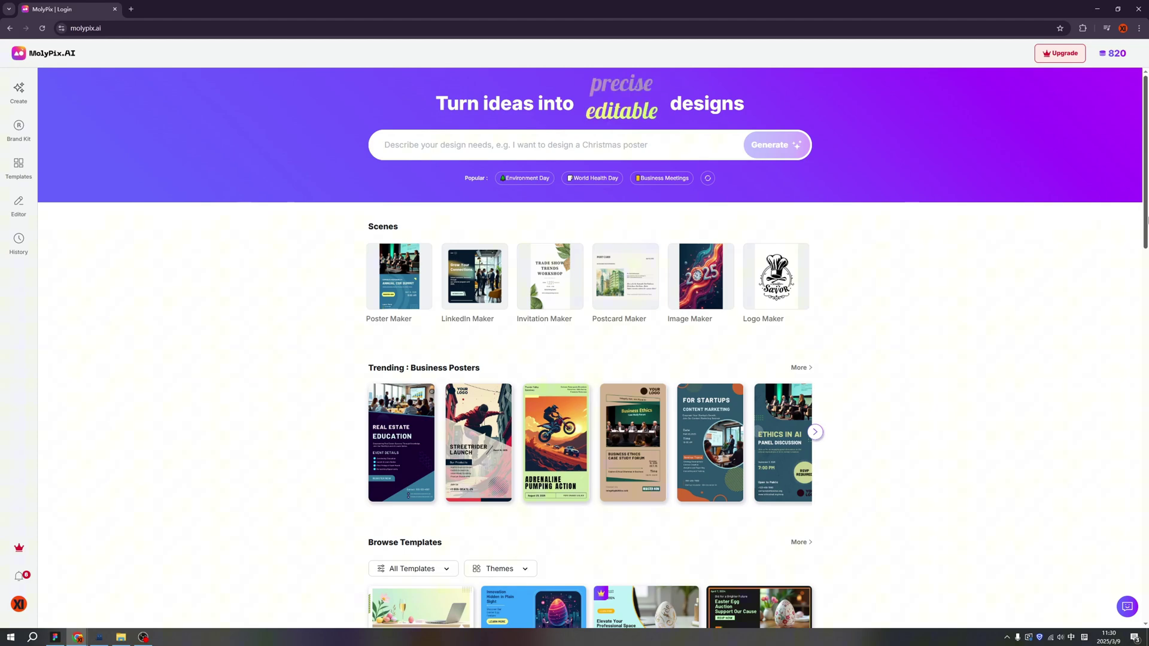
{"action": "scroll", "coordinate": [1147, 226], "scroll_direction": "down", "scroll_amount": 2}
{"action": "mouse_move", "coordinate": [1146, 227]}
{"action": "left_mouse_down"}
{"action": "mouse_move", "coordinate": [1147, 600]}
{"action": "mouse_move", "coordinate": [1147, 215]}
{"action": "left_mouse_up"}
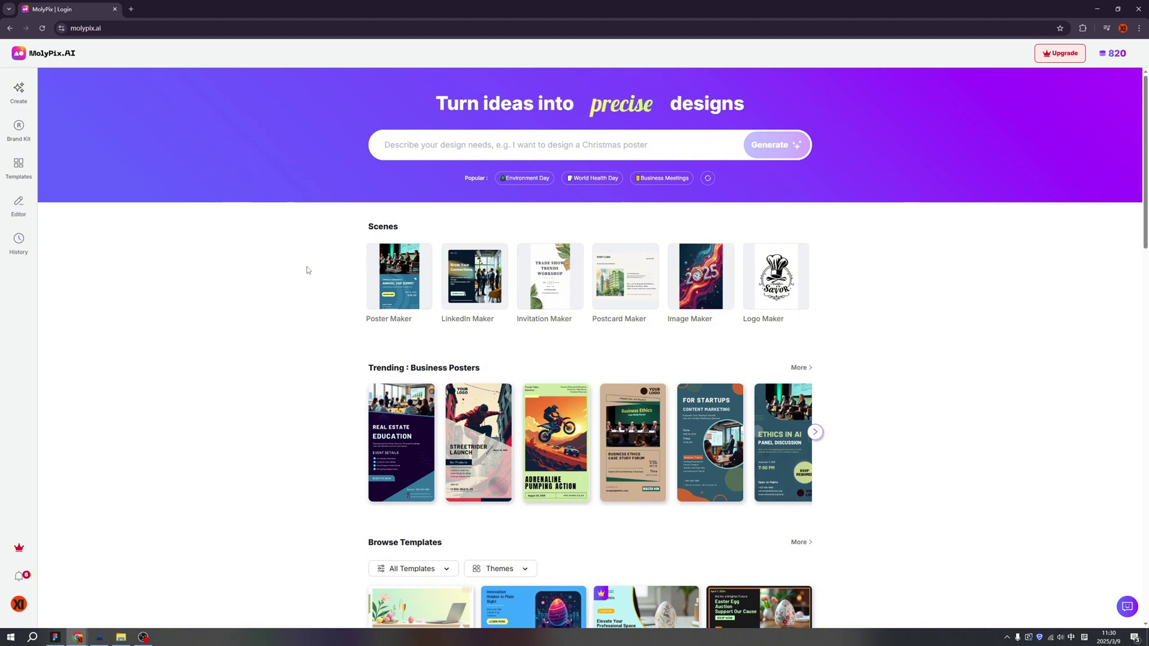
Expand the prompt panel and choose DesignGPT as the design type
{"action": "left_click", "coordinate": [431, 149]}
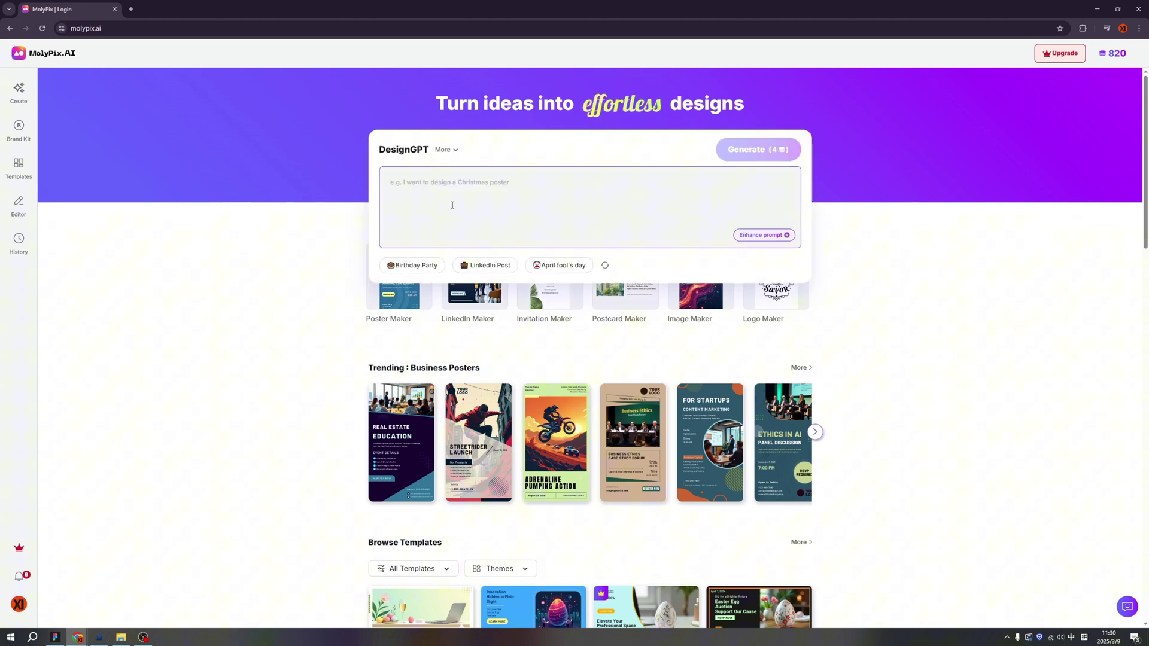
{"action": "left_click", "coordinate": [451, 151]}
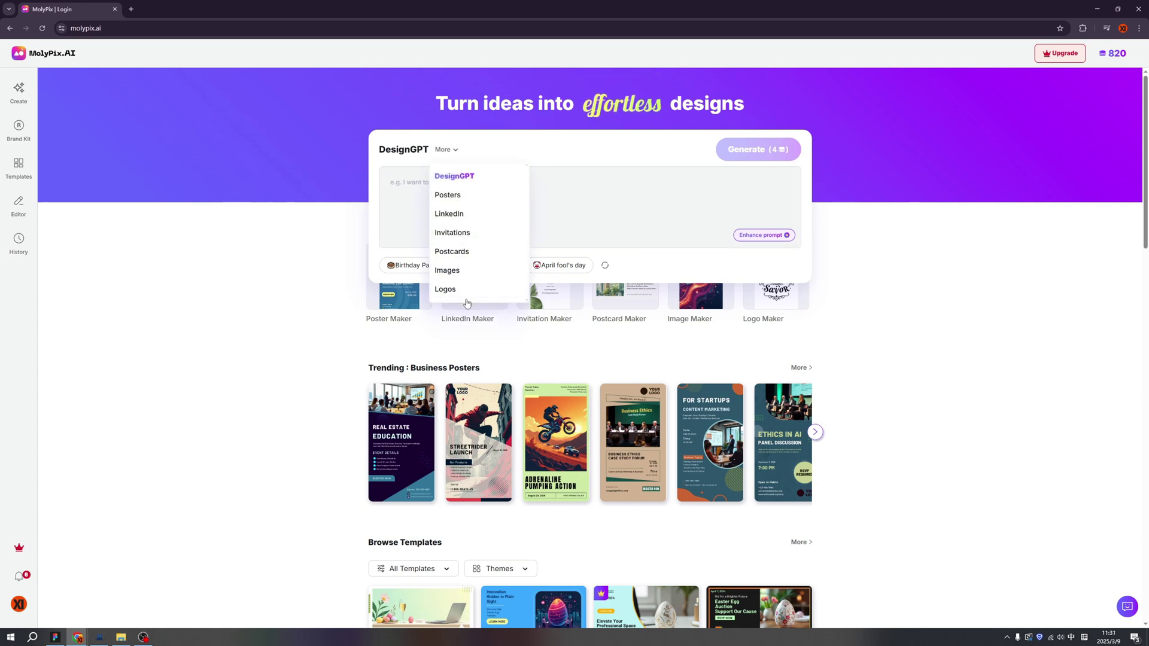
{"action": "left_click", "coordinate": [449, 150]}
{"action": "left_click", "coordinate": [446, 149]}
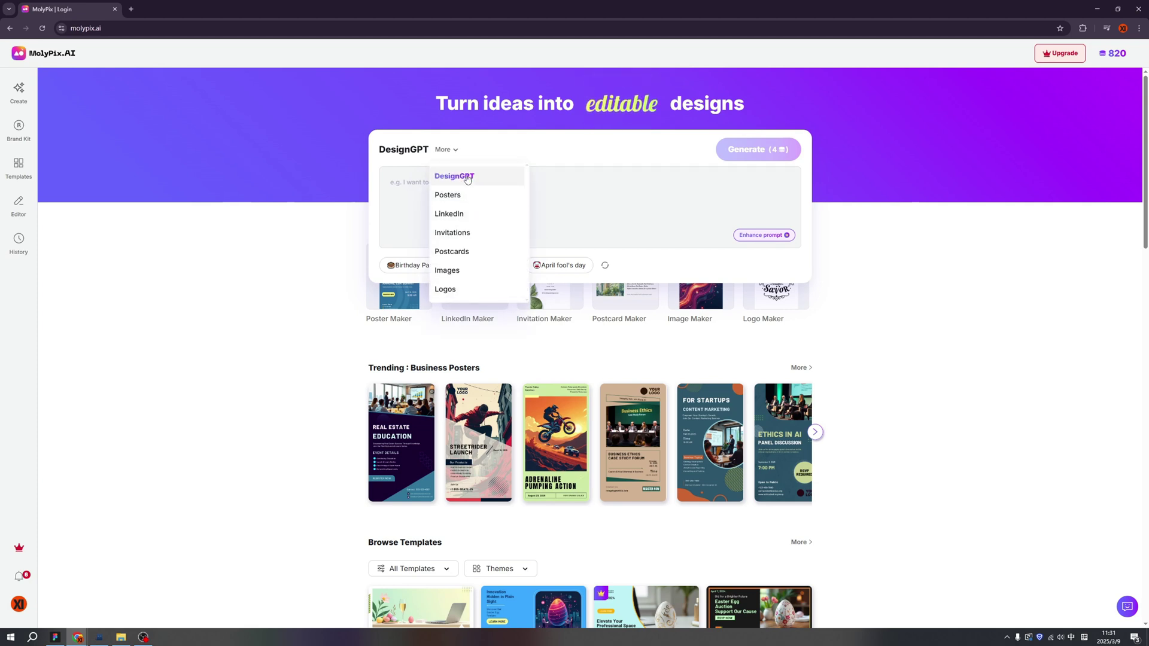
{"action": "left_click", "coordinate": [468, 177]}
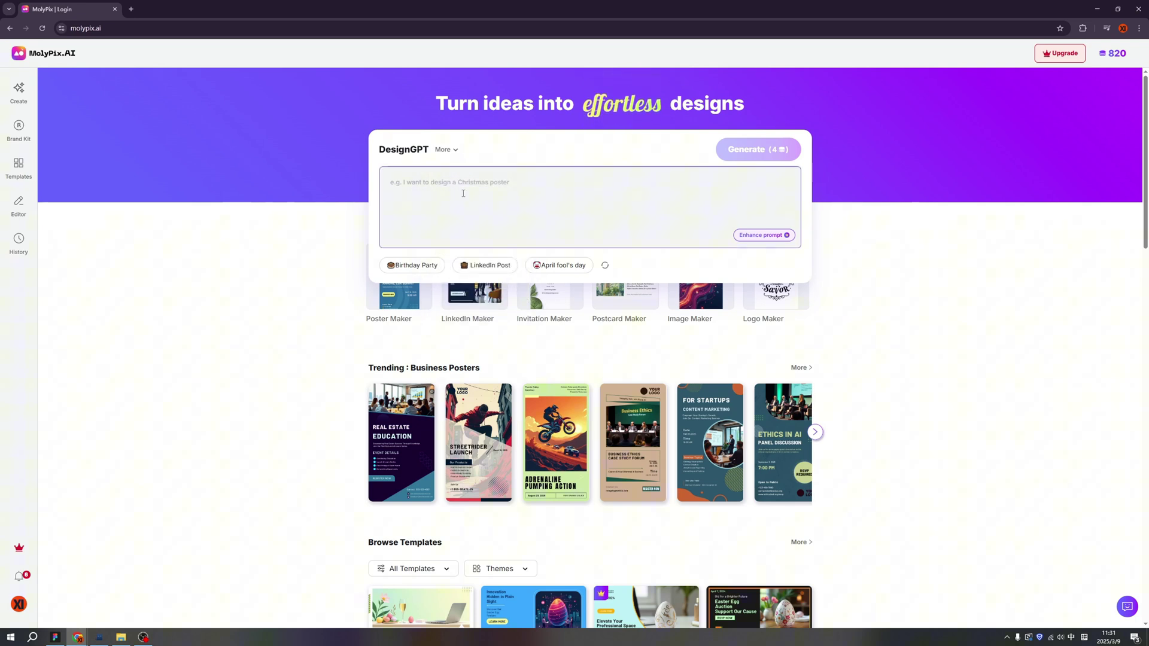
Describe a home party tonight at 8 pm with masks and dancing
{"action": "type", "text": "Desgin a poster for my home party tonight, at my house, and my rules! everybody wear masks, and dancing, 8.pm, James' home"}
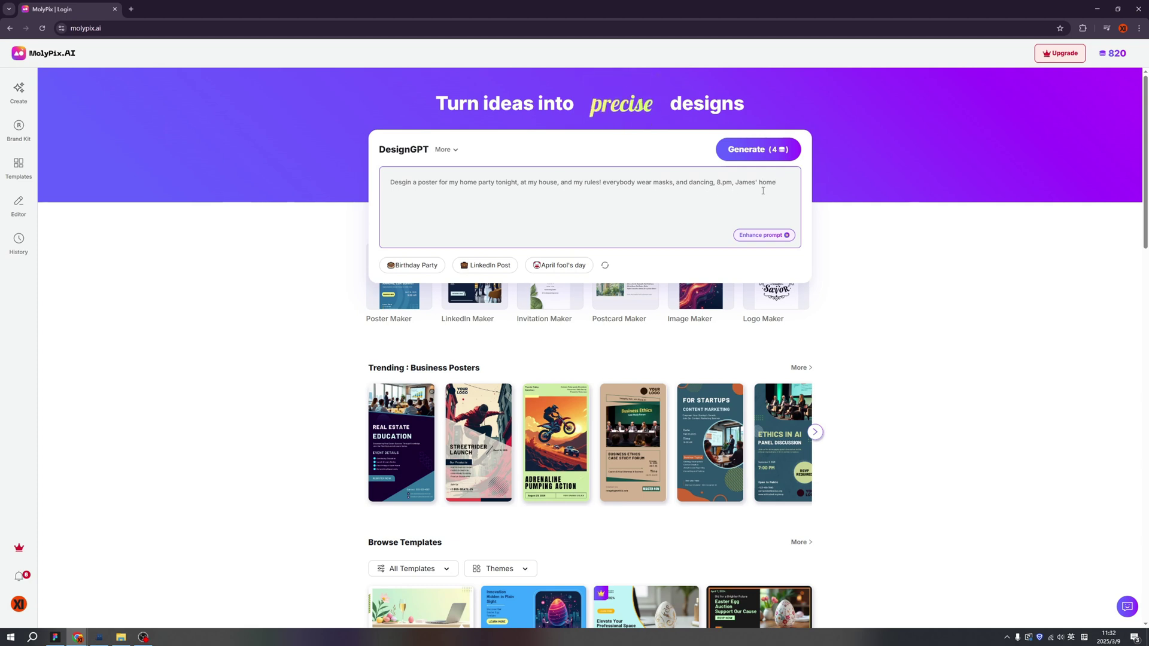
Enhance the prompt, generate four Masked Dance Party posters, and open the second poster's menu
{"action": "left_click", "coordinate": [757, 235]}
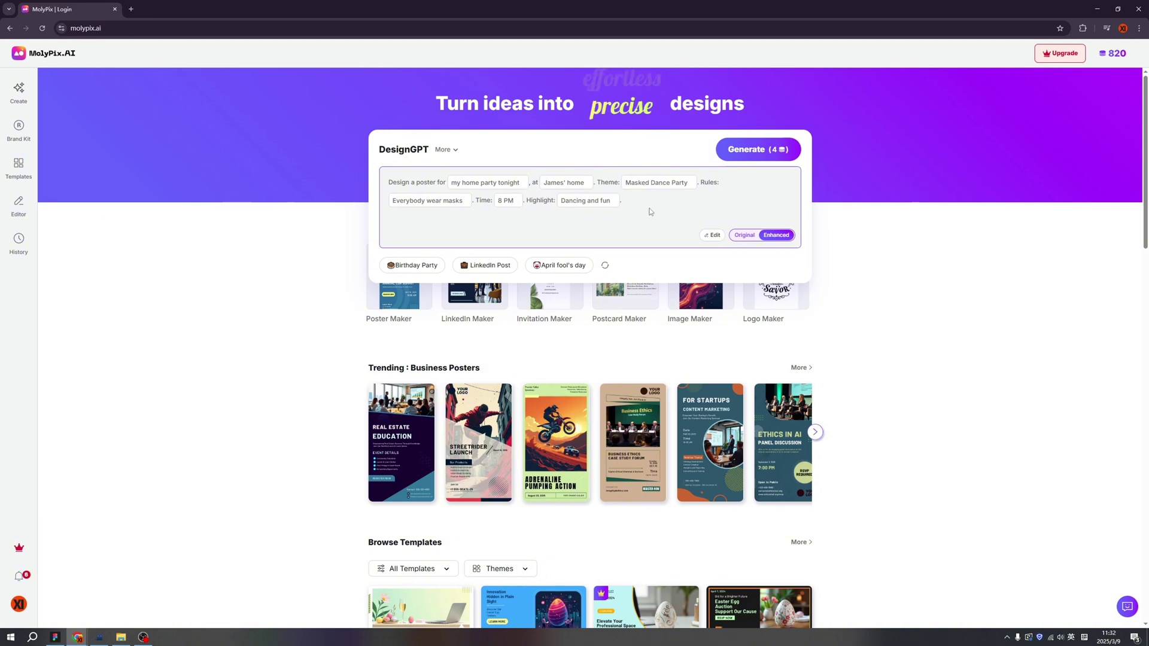
{"action": "left_click", "coordinate": [755, 157]}
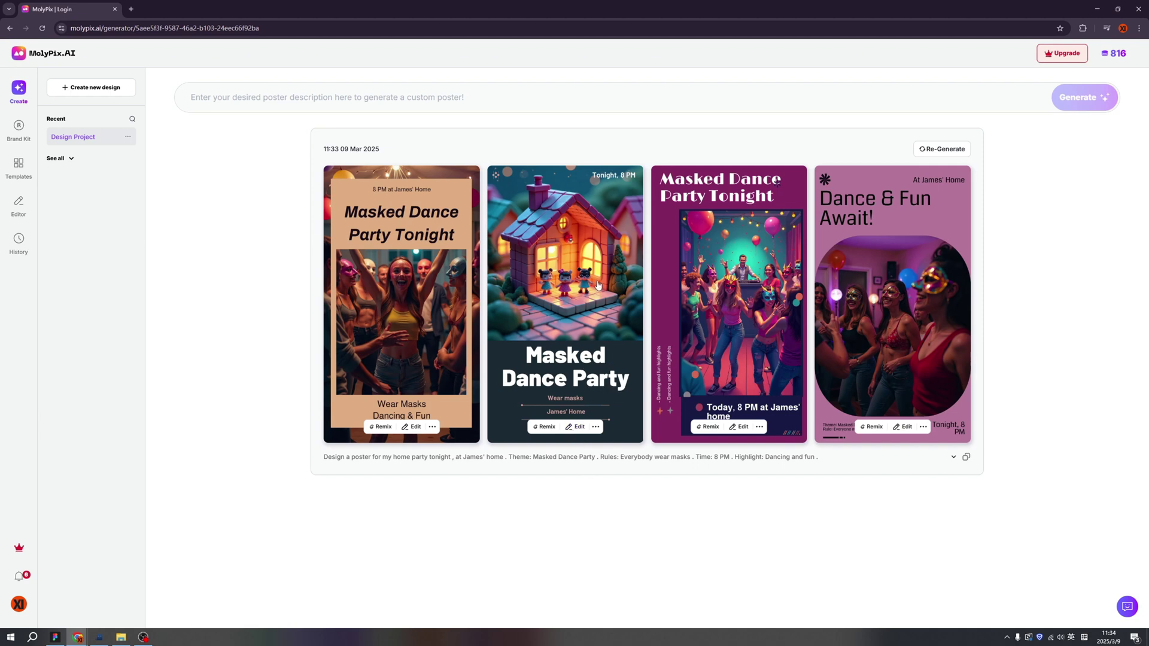
{"action": "left_click", "coordinate": [595, 427]}
Download the second Masked Dance Party poster as MolyPix_113442.png
{"action": "left_click", "coordinate": [592, 491]}
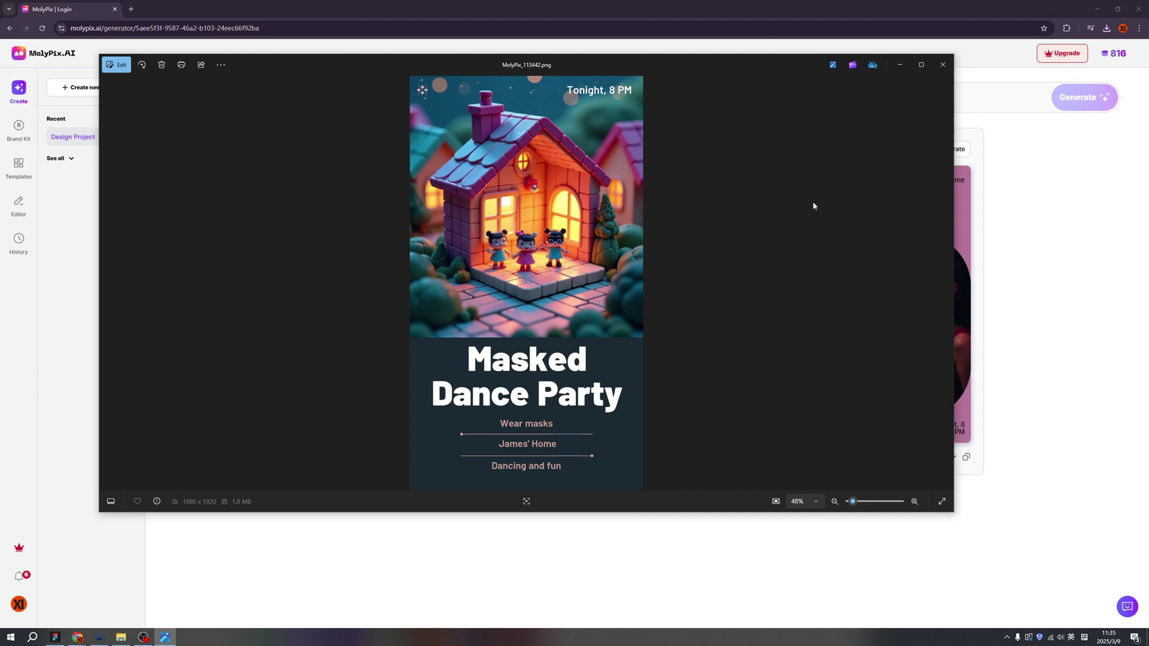
Return to the home page and set up a LinkedIn design at the 1200 × 1200 LinkedIn Post size
{"action": "left_click", "coordinate": [942, 66]}
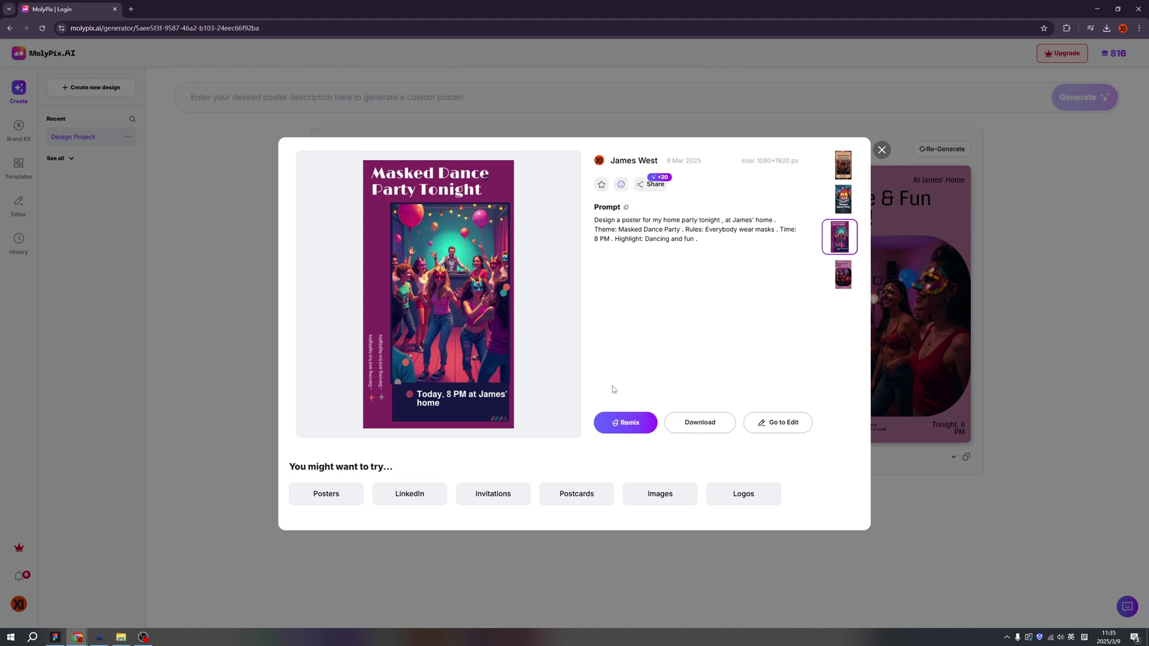
{"action": "left_click", "coordinate": [628, 422]}
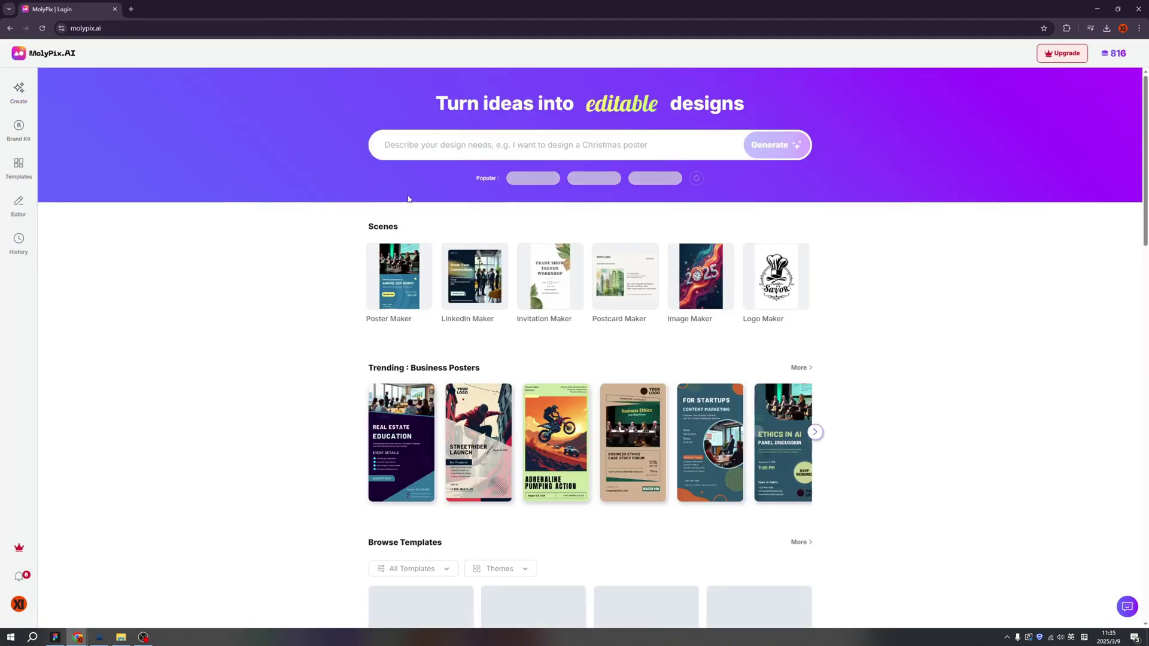
{"action": "left_click", "coordinate": [487, 146]}
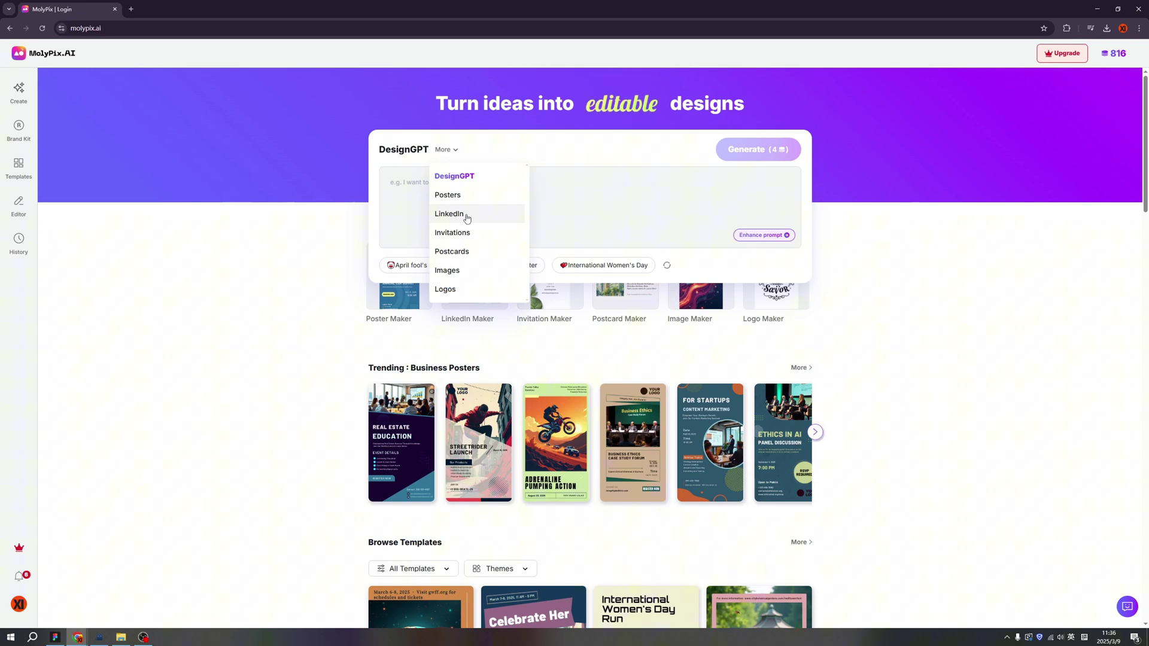
{"action": "left_click", "coordinate": [468, 219]}
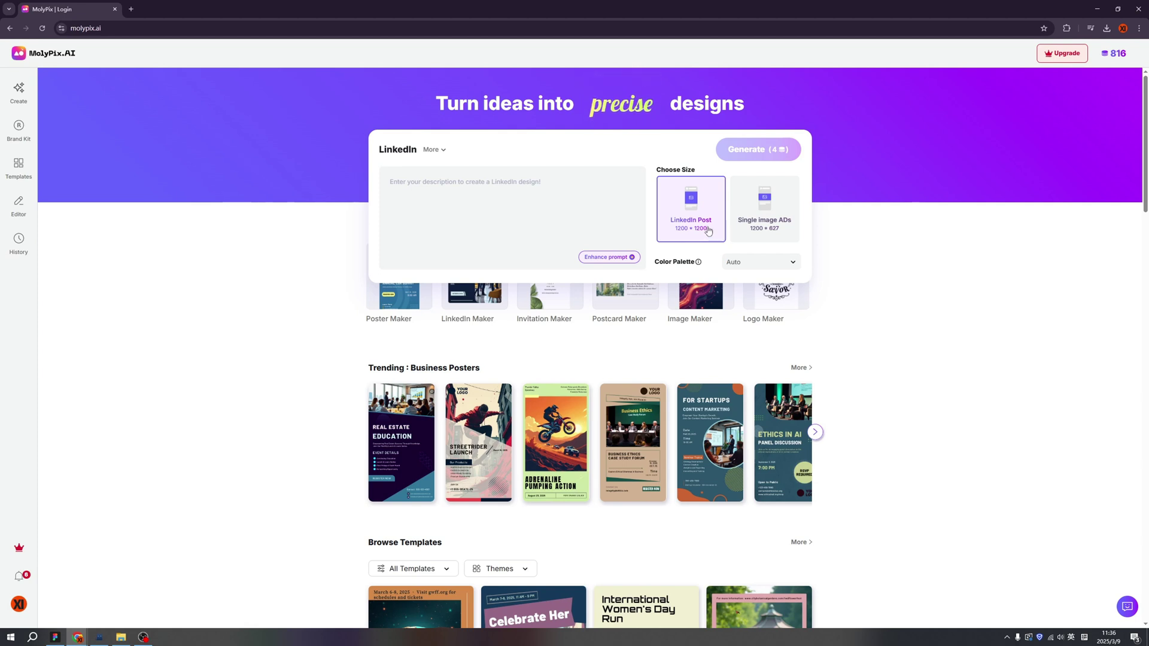
{"action": "left_click", "coordinate": [752, 232]}
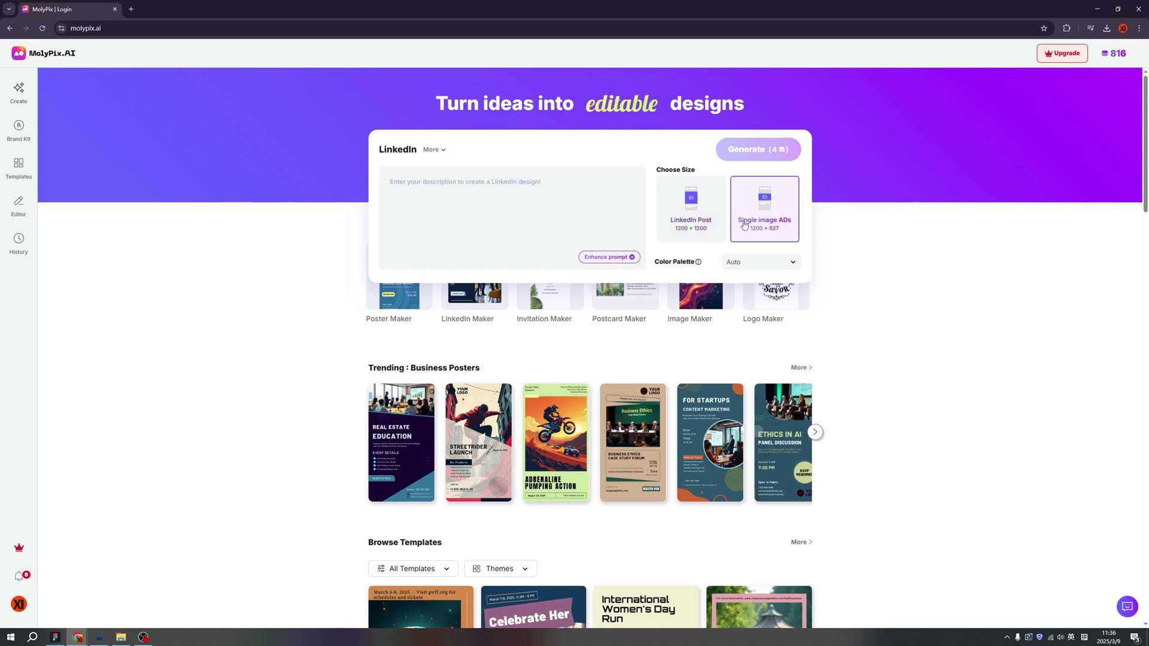
{"action": "left_click", "coordinate": [699, 210]}
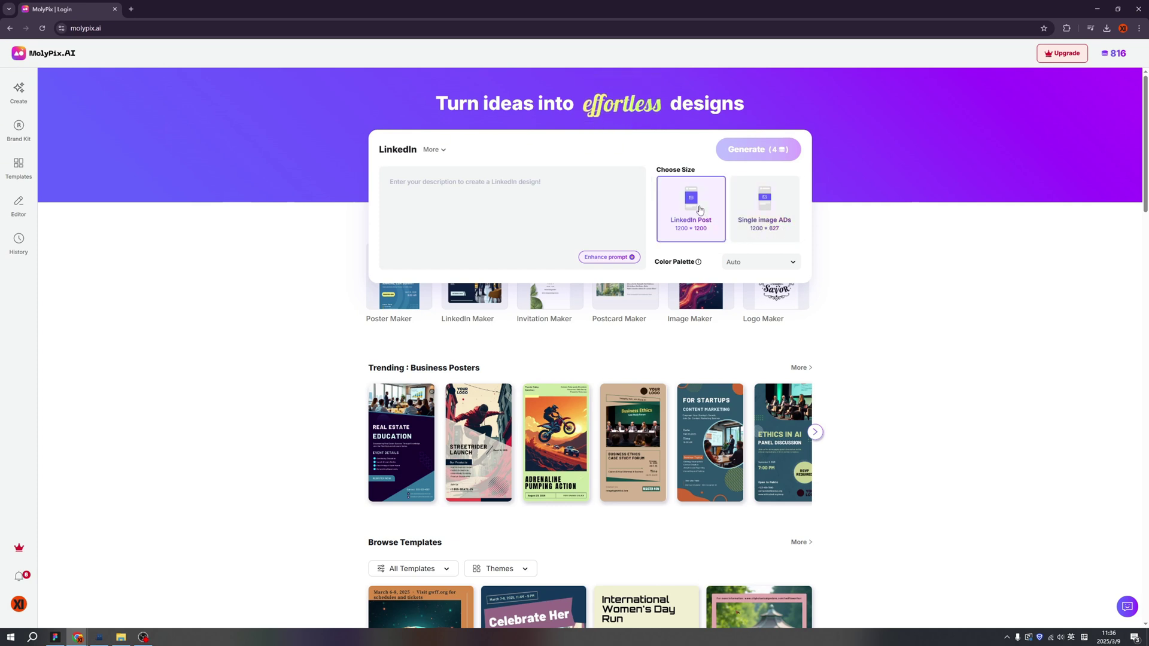
{"action": "left_click", "coordinate": [473, 224]}
Describe the free Friday 8 pm online UX bootcamp, enhance it, and generate with the Sunrise palette
{"action": "type", "text": "UX bootcamp online, "}
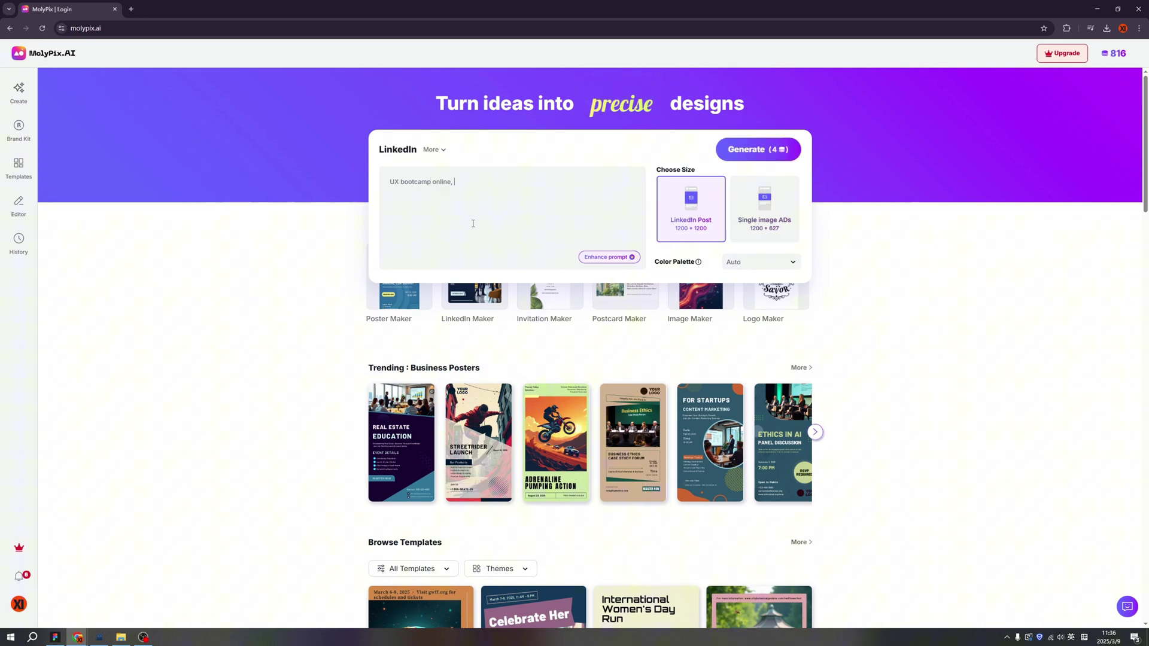
{"action": "type", "text": "every friday 8pm, James will hold design session, free tickets, join online or offline."}
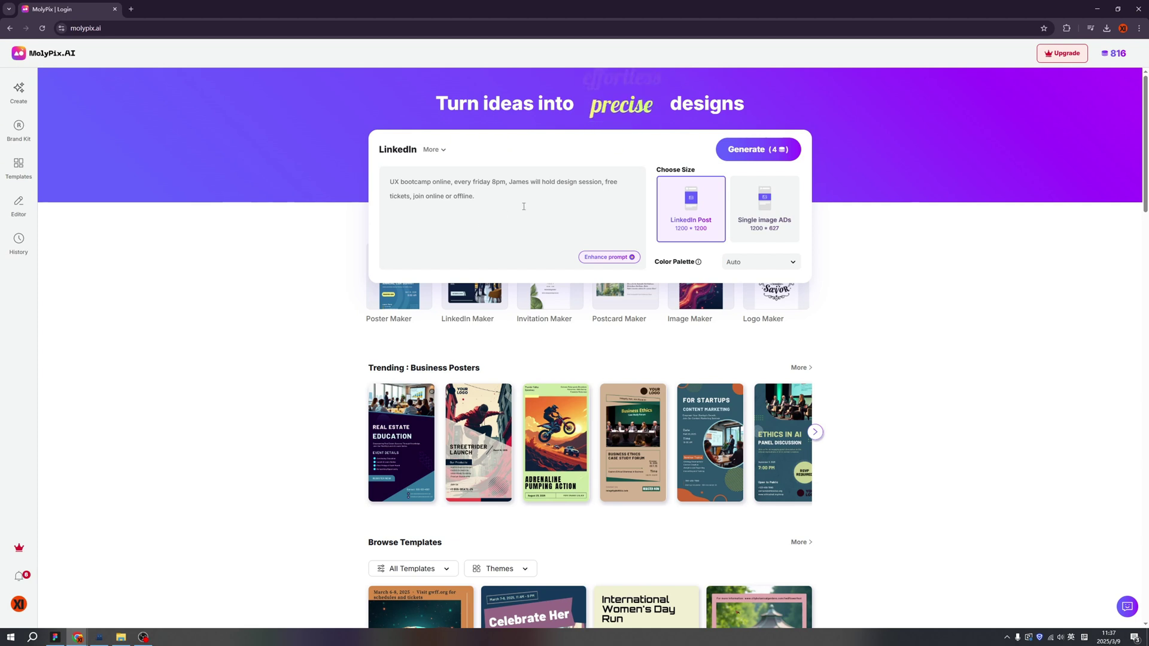
{"action": "left_click", "coordinate": [608, 257]}
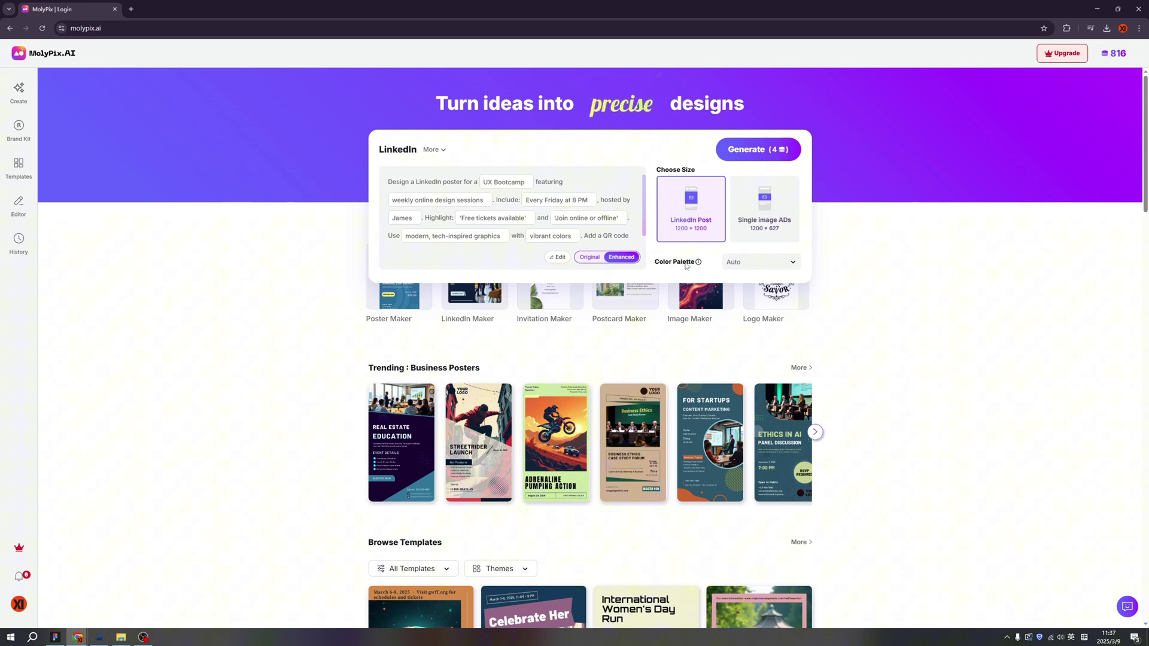
{"action": "left_click", "coordinate": [765, 264]}
{"action": "scroll", "coordinate": [781, 330], "scroll_direction": "down", "scroll_amount": 2}
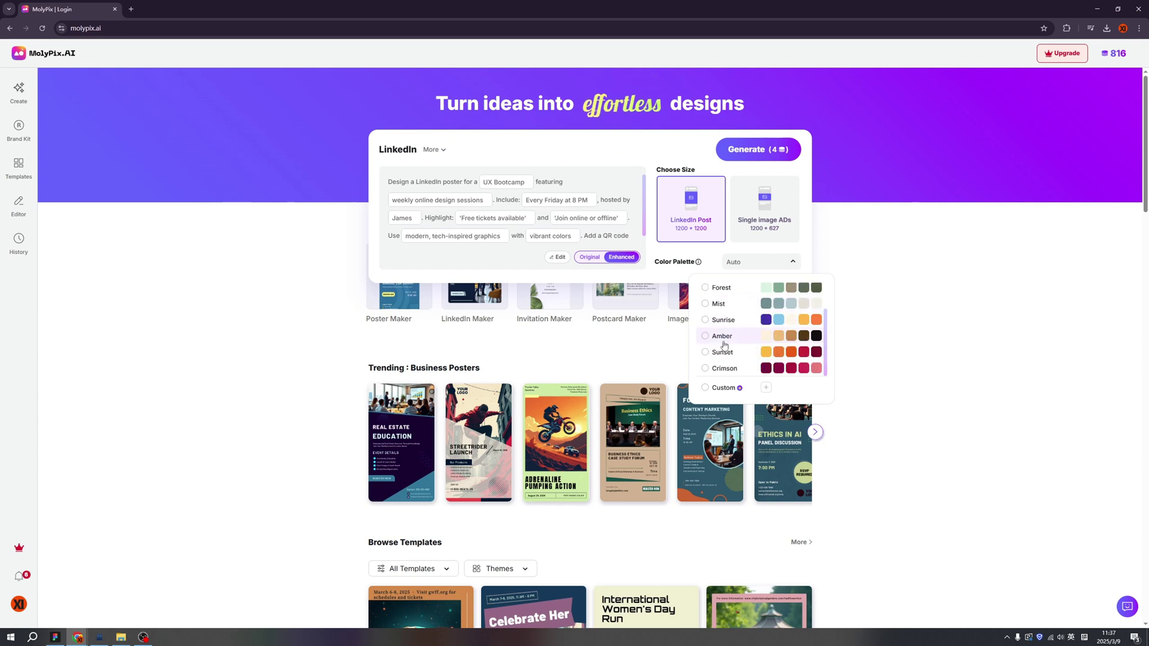
{"action": "left_click", "coordinate": [709, 320]}
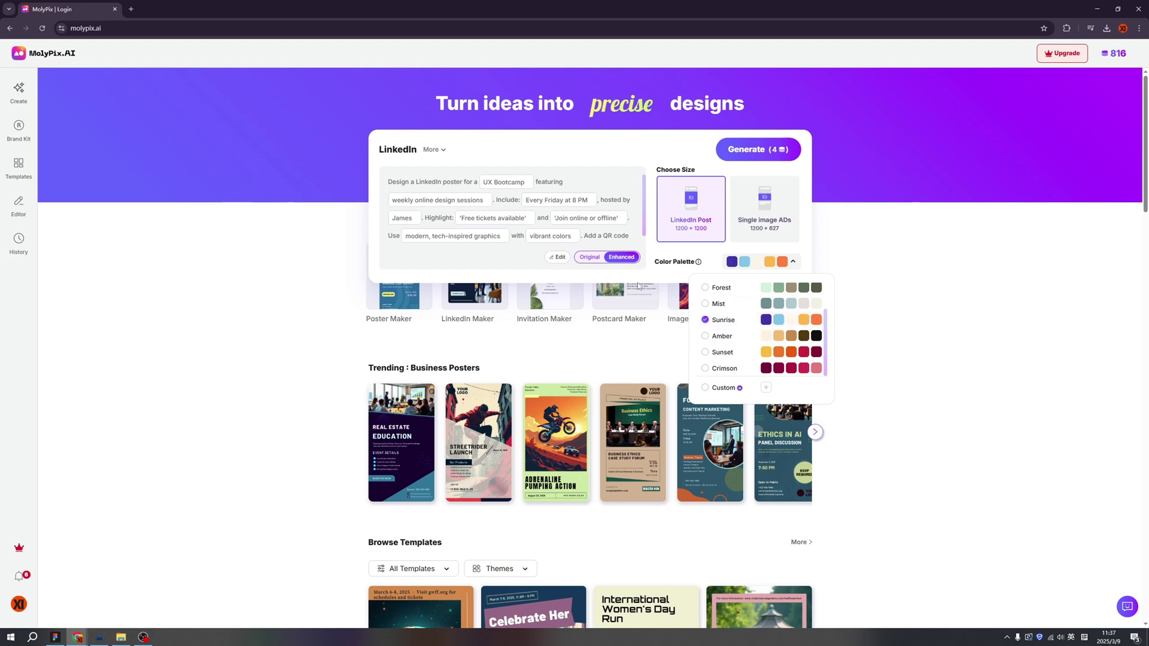
{"action": "left_click", "coordinate": [530, 267]}
{"action": "left_click", "coordinate": [754, 155]}
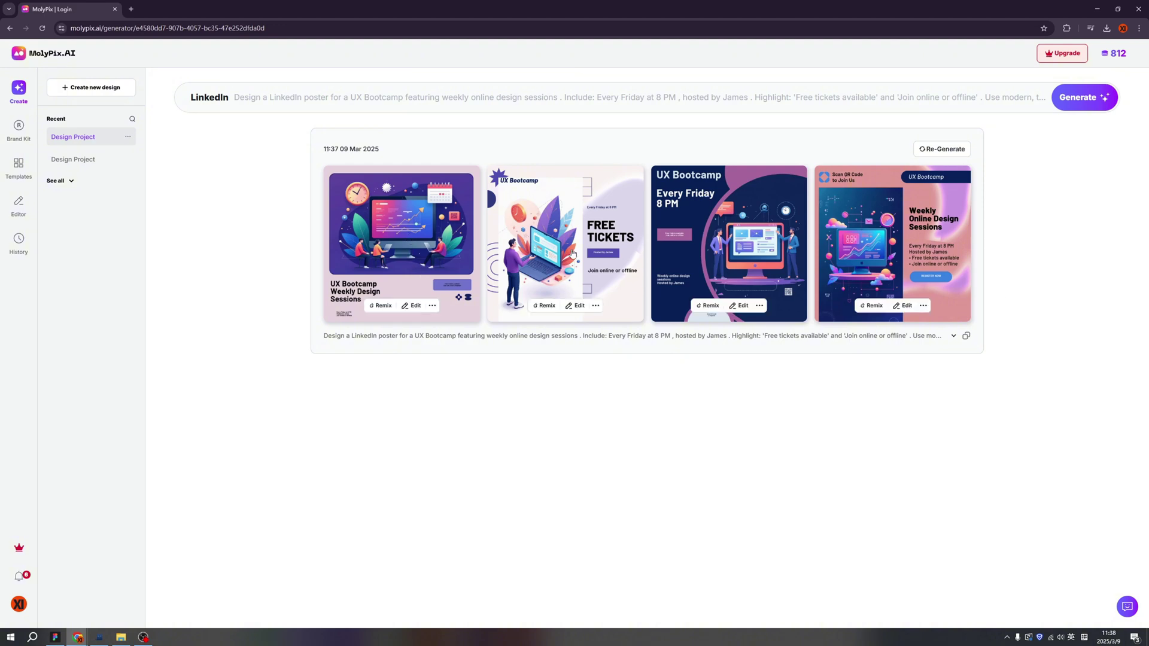
Switch from the third poster's details to the pink fourth poster and open it in the Design Editor
{"action": "left_click", "coordinate": [750, 249]}
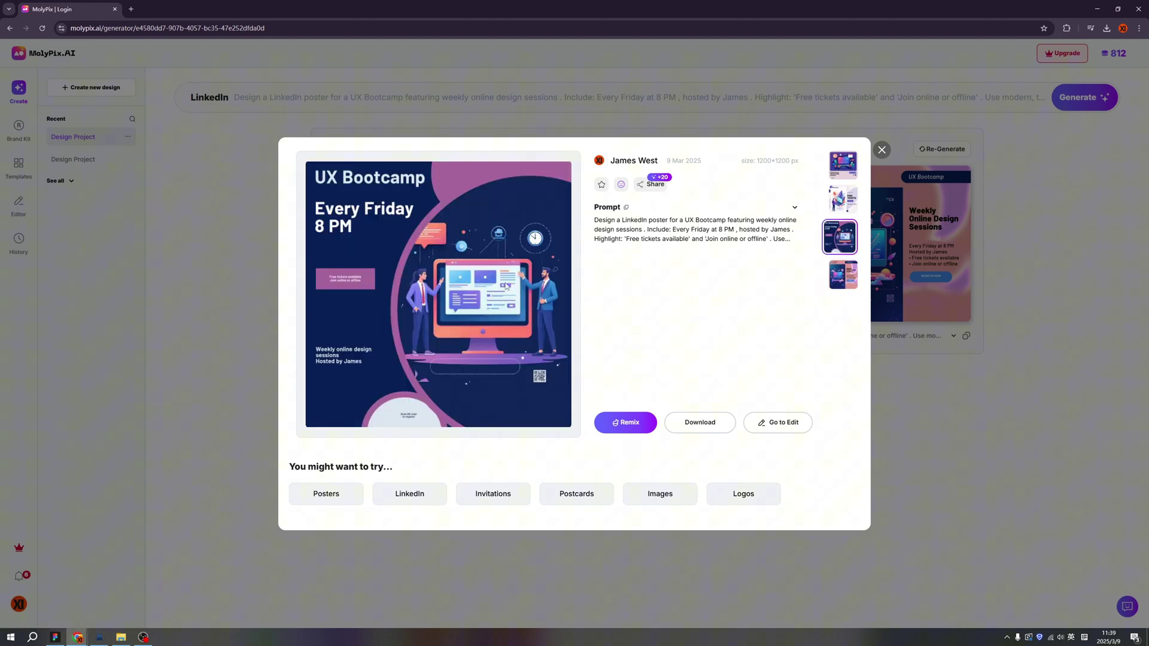
{"action": "left_click", "coordinate": [842, 274]}
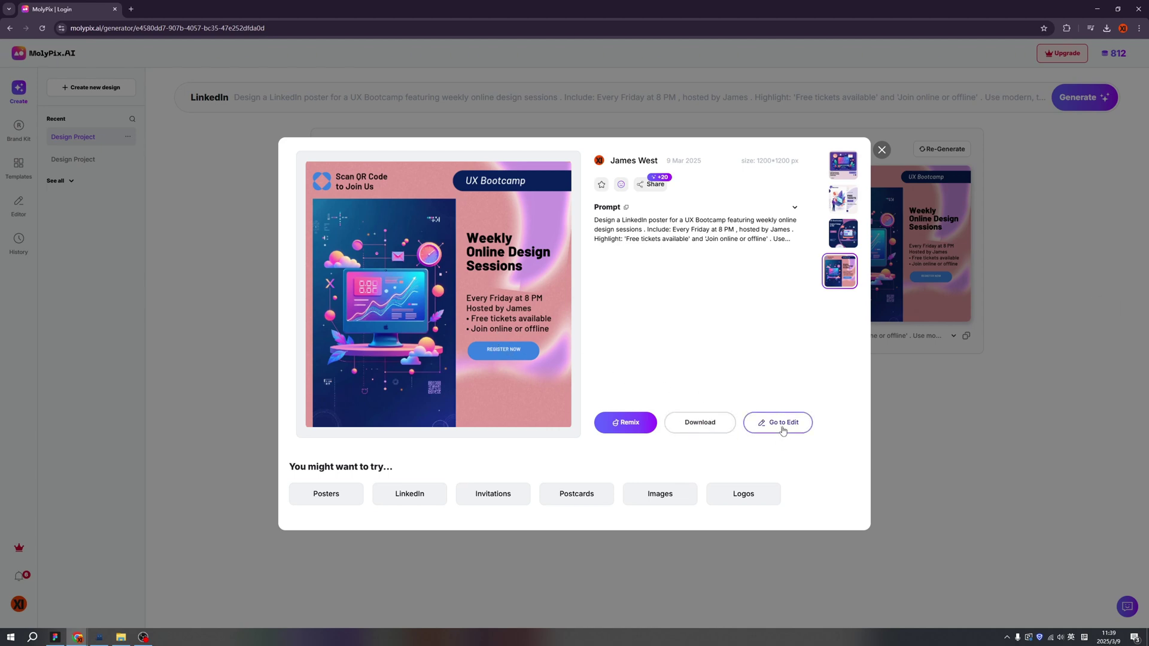
{"action": "left_click", "coordinate": [783, 430]}
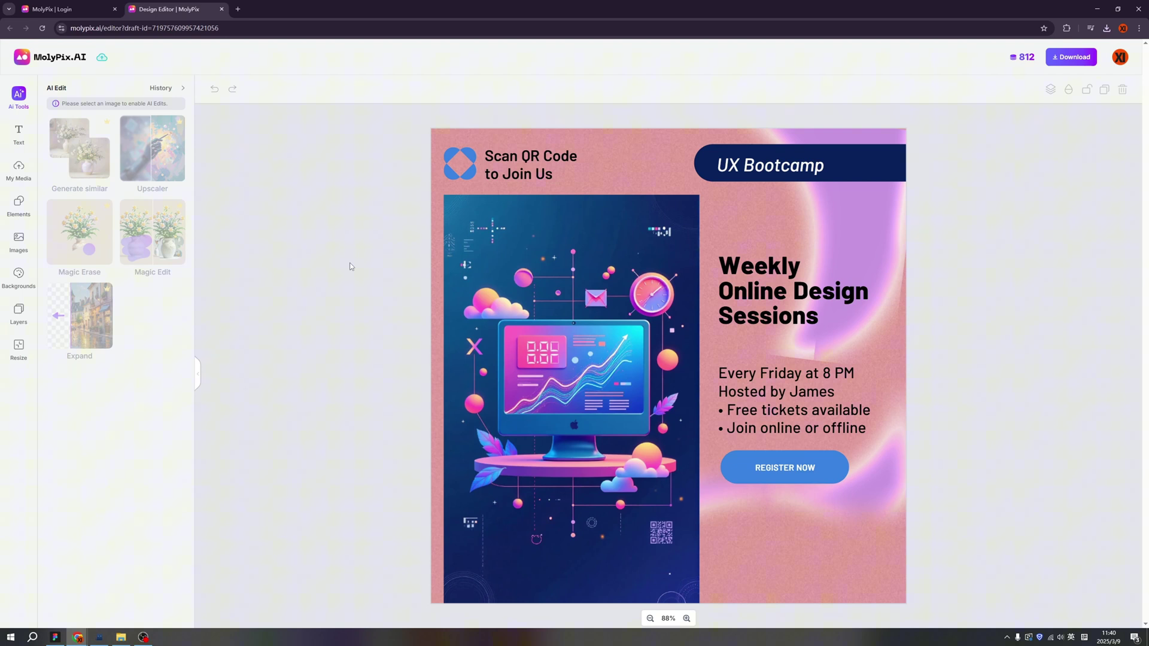
Delete the Scan QR Code to Join Us heading, shrink away the blue logo, and add a title
{"action": "left_click", "coordinate": [502, 304]}
{"action": "left_click", "coordinate": [526, 171]}
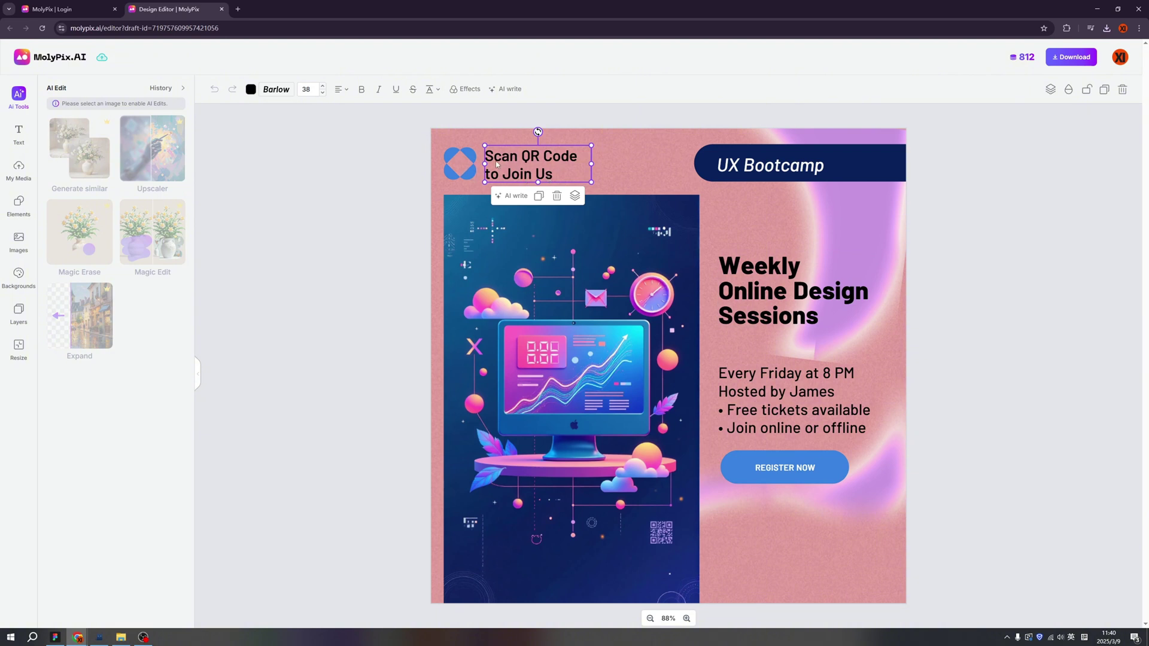
{"action": "key", "text": "Delete"}
{"action": "left_click", "coordinate": [459, 162]}
{"action": "left_click_drag", "start_coordinate": [476, 179], "coordinate": [450, 154]}
{"action": "left_click", "coordinate": [19, 134]}
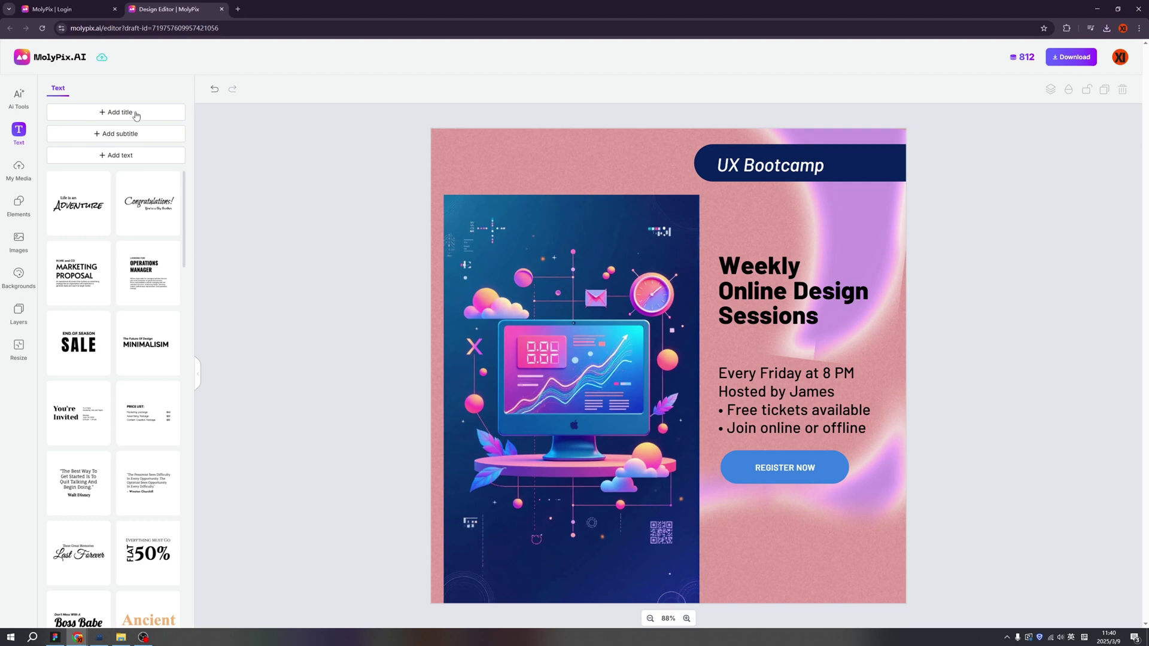
{"action": "left_click", "coordinate": [137, 115]}
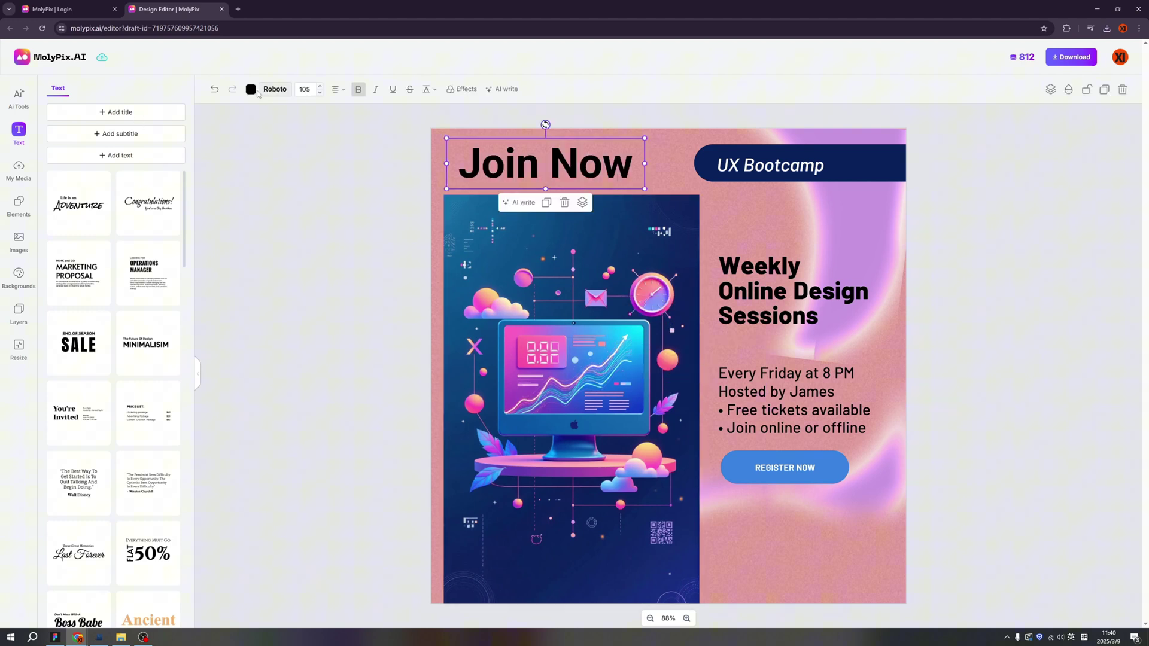
Make the Join Now title purple, set it in Anton, and apply a blur effect
{"action": "left_click", "coordinate": [251, 90]}
{"action": "left_click", "coordinate": [279, 139]}
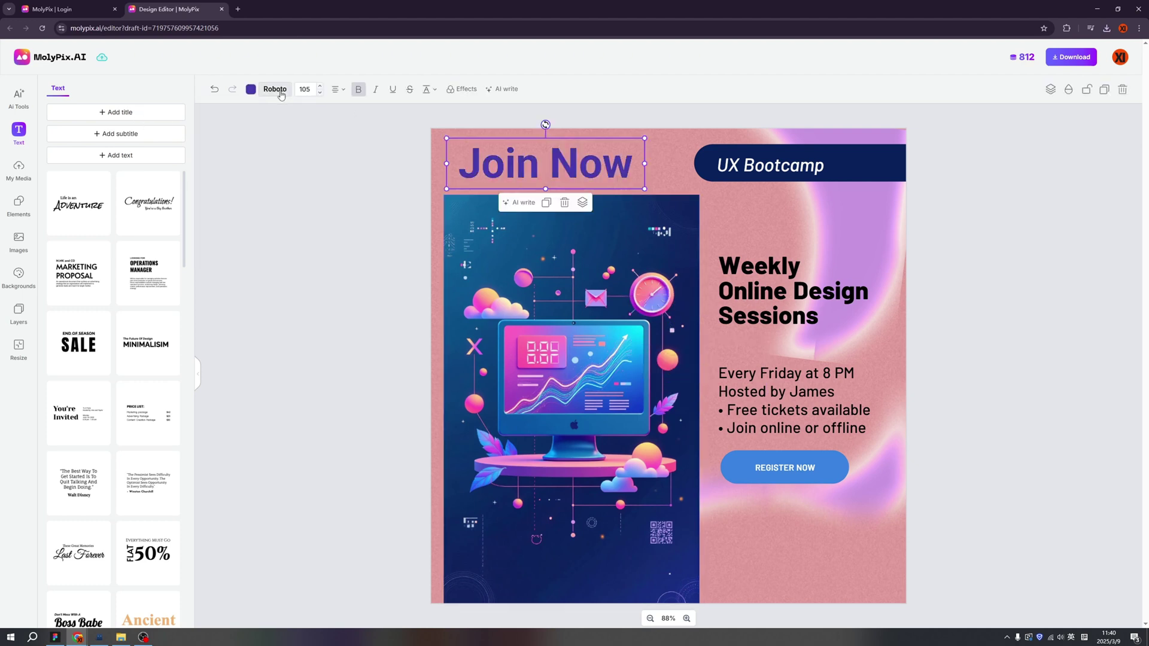
{"action": "left_click", "coordinate": [276, 90]}
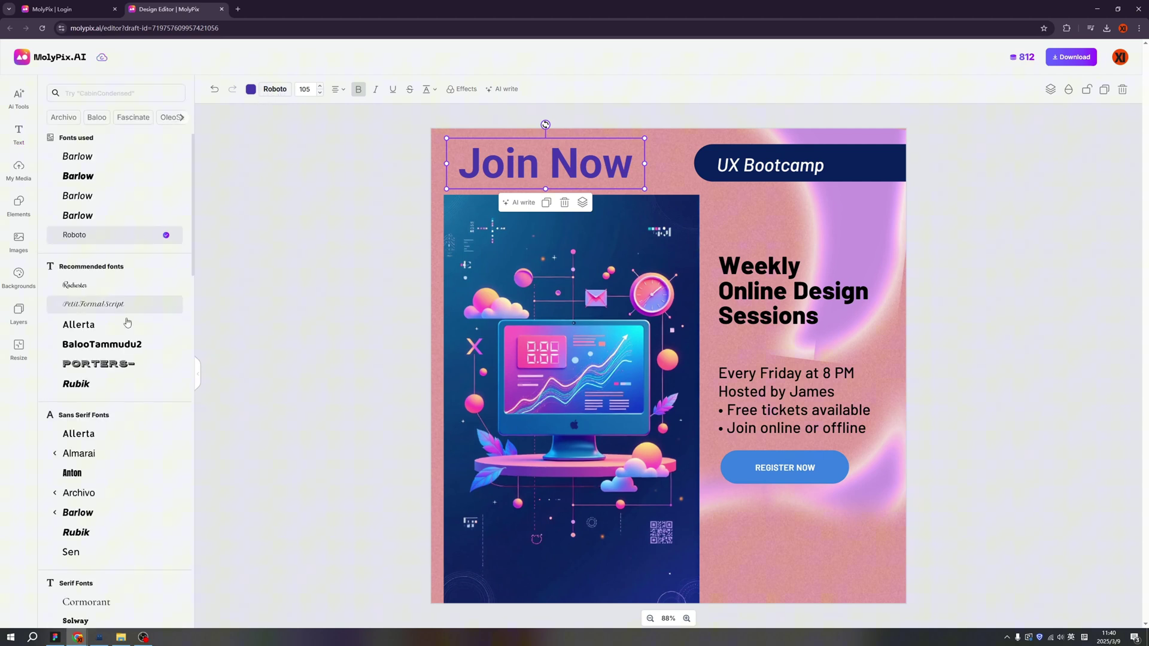
{"action": "scroll", "coordinate": [127, 338], "scroll_direction": "down", "scroll_amount": 3}
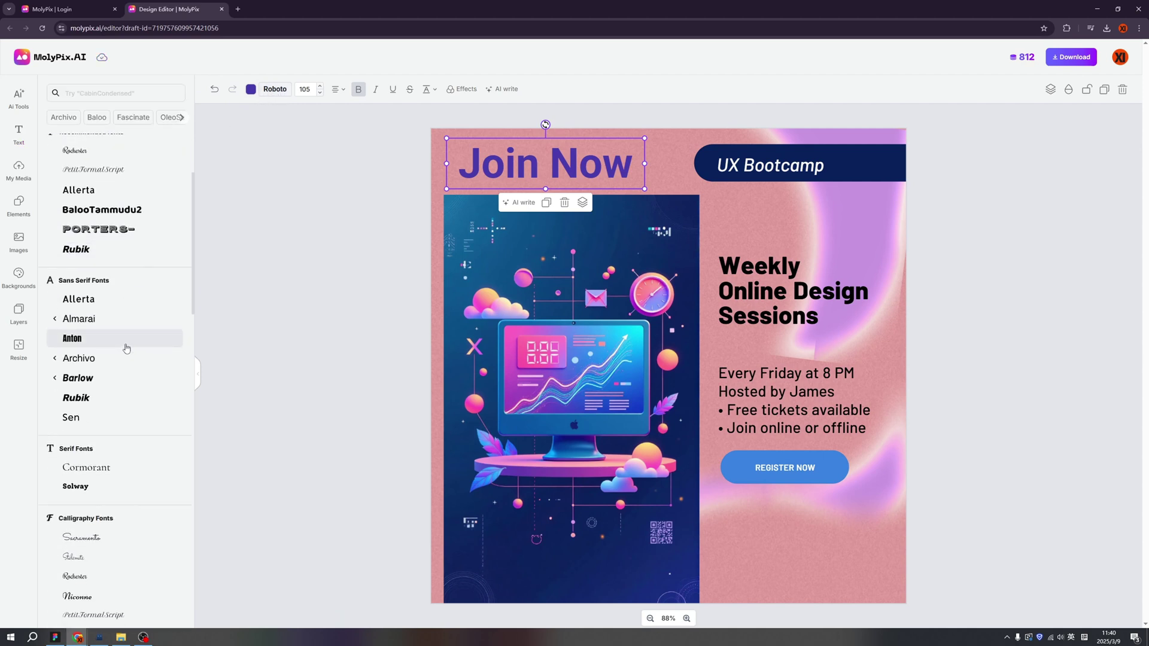
{"action": "left_click", "coordinate": [126, 340]}
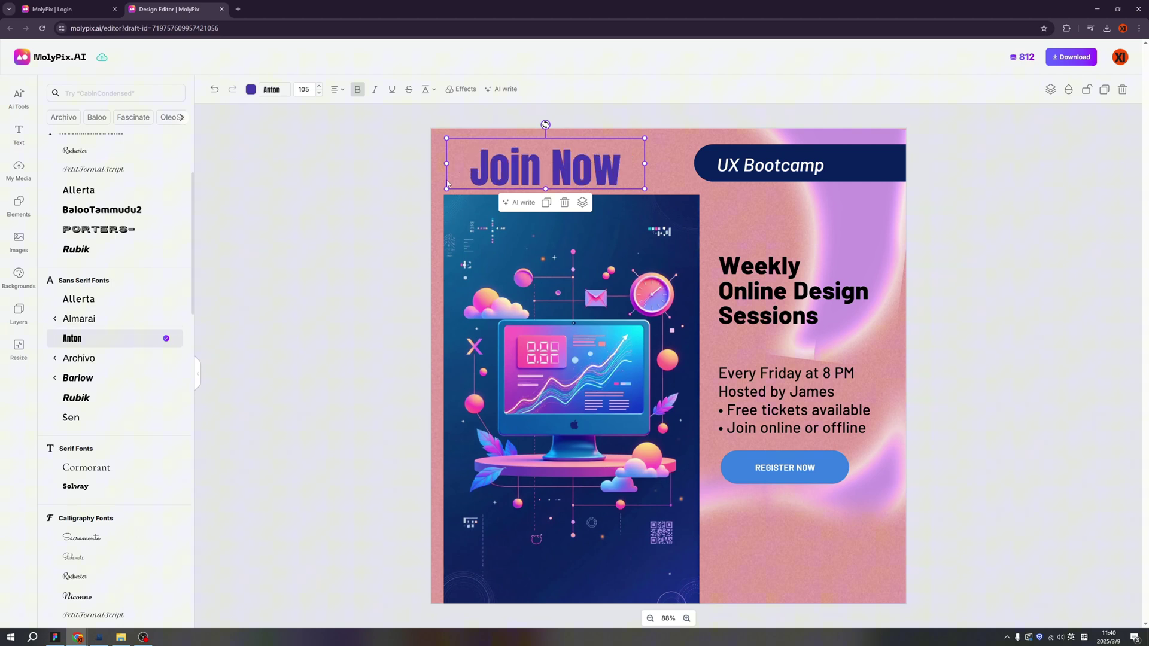
{"action": "left_click", "coordinate": [462, 89]}
{"action": "left_click", "coordinate": [177, 107]}
{"action": "left_click", "coordinate": [451, 277]}
{"action": "left_click", "coordinate": [569, 173]}
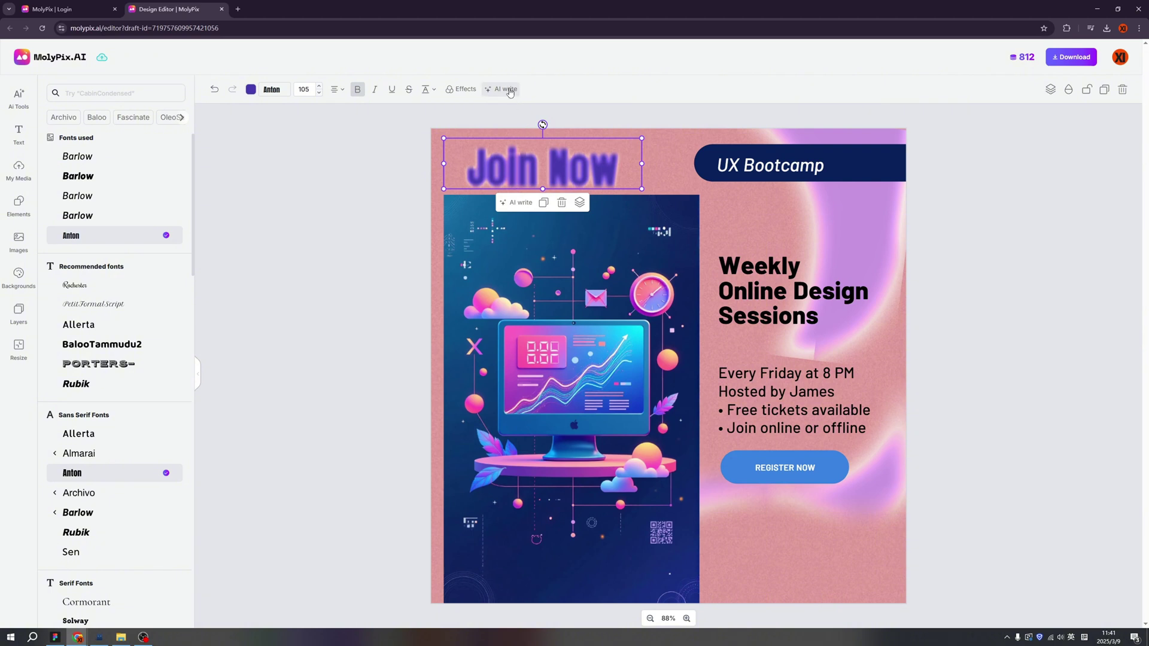
Insert a blank line before the Every Friday bullets and move REGISTER NOW lower
{"action": "double_click", "coordinate": [848, 396]}
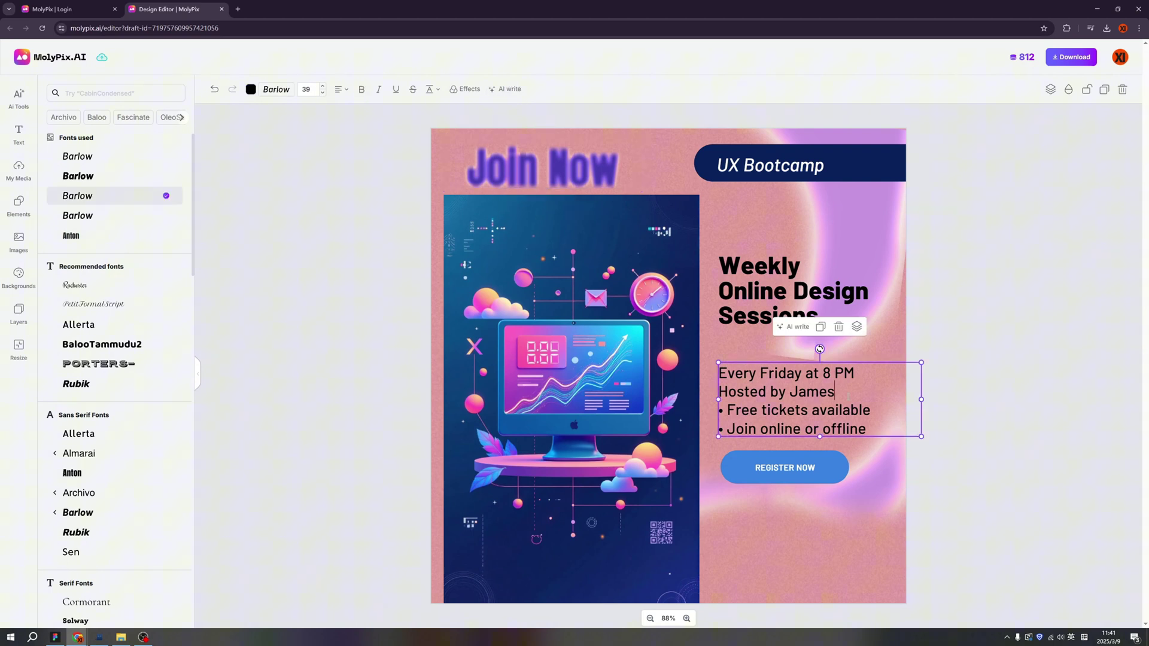
{"action": "key", "text": "Return"}
{"action": "left_click_drag", "start_coordinate": [830, 468], "coordinate": [828, 518]}
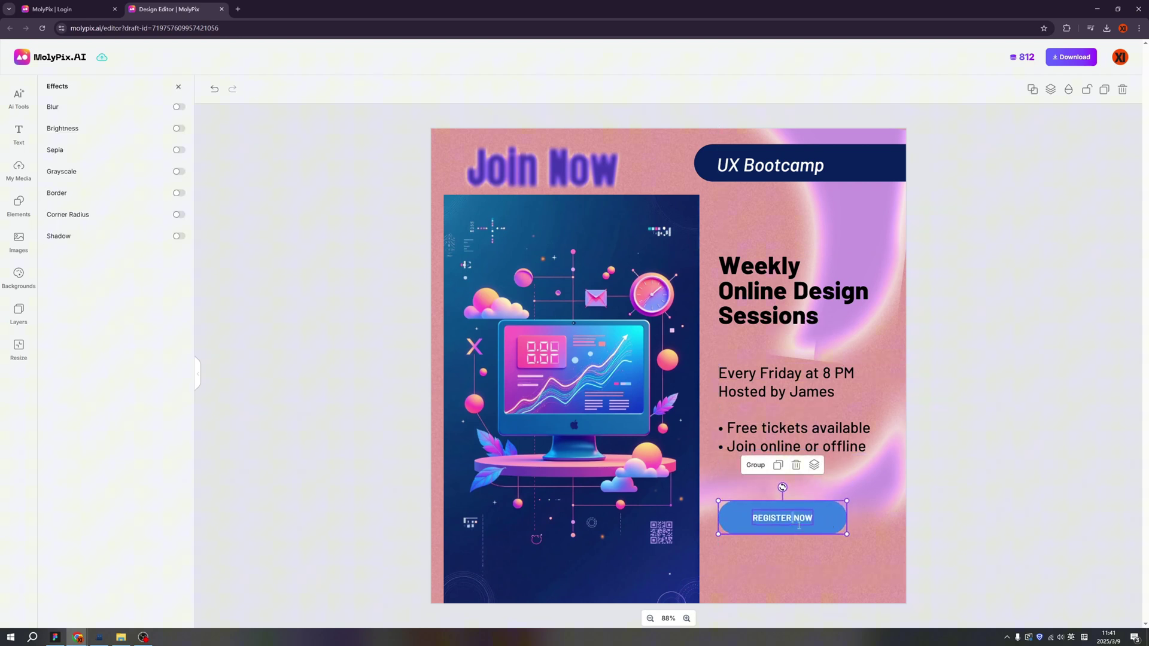
Change the UX Bootcamp banner's fill to a bright green
{"action": "left_click", "coordinate": [849, 165]}
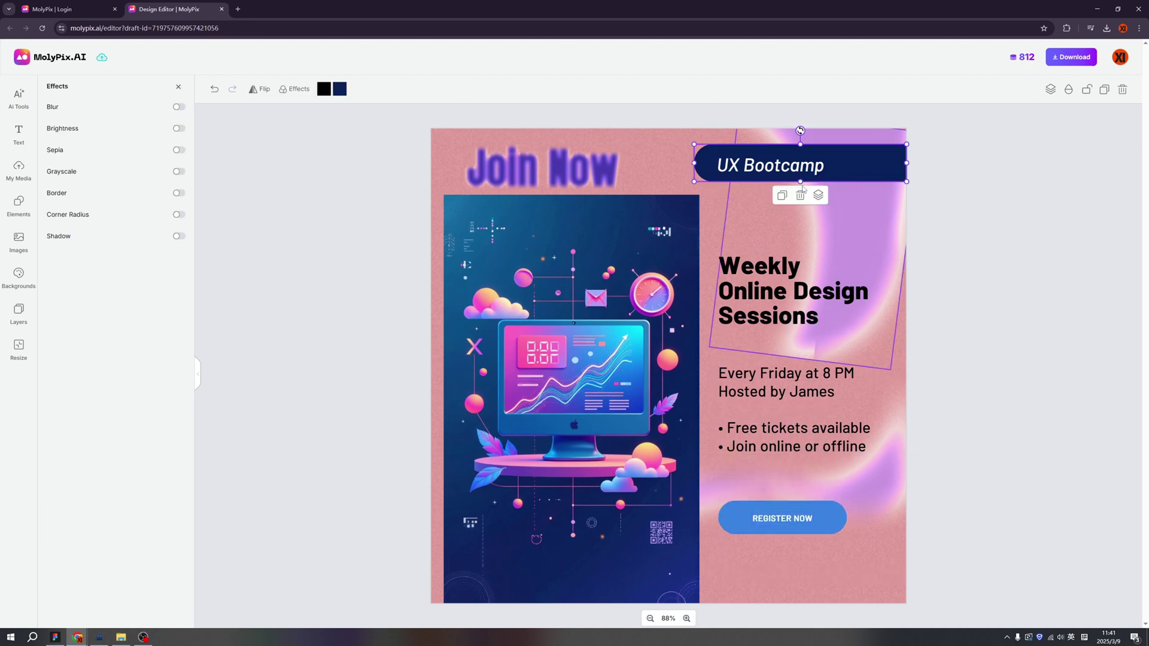
{"action": "left_click", "coordinate": [339, 89]}
{"action": "left_click", "coordinate": [314, 199]}
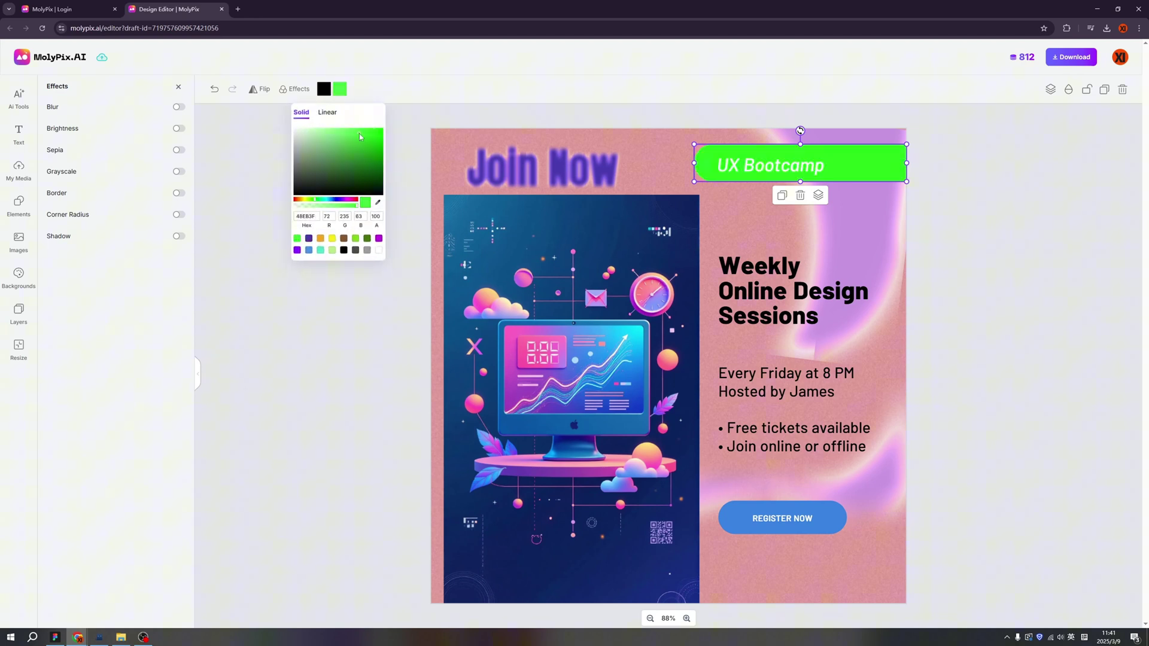
{"action": "left_click_drag", "start_coordinate": [359, 134], "coordinate": [408, 145]}
{"action": "left_click", "coordinate": [408, 145]}
{"action": "left_click", "coordinate": [555, 324]}
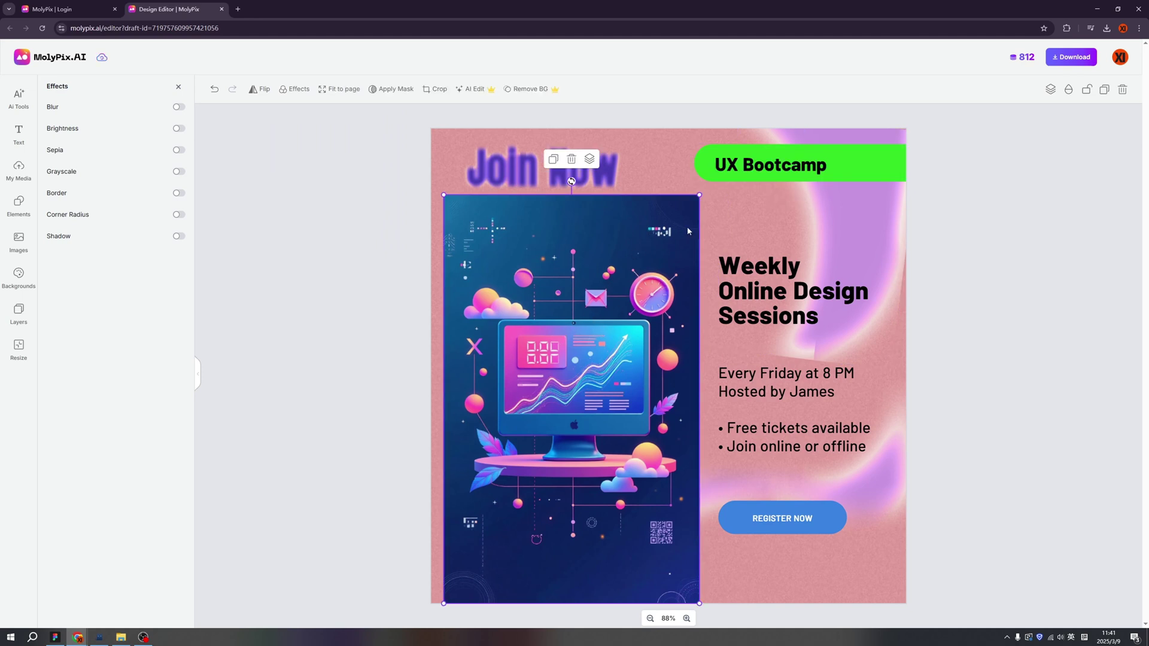
Strip the dark blue background from the left computer illustration with Remove BG
{"action": "left_click", "coordinate": [527, 89]}
{"action": "left_click", "coordinate": [956, 328]}
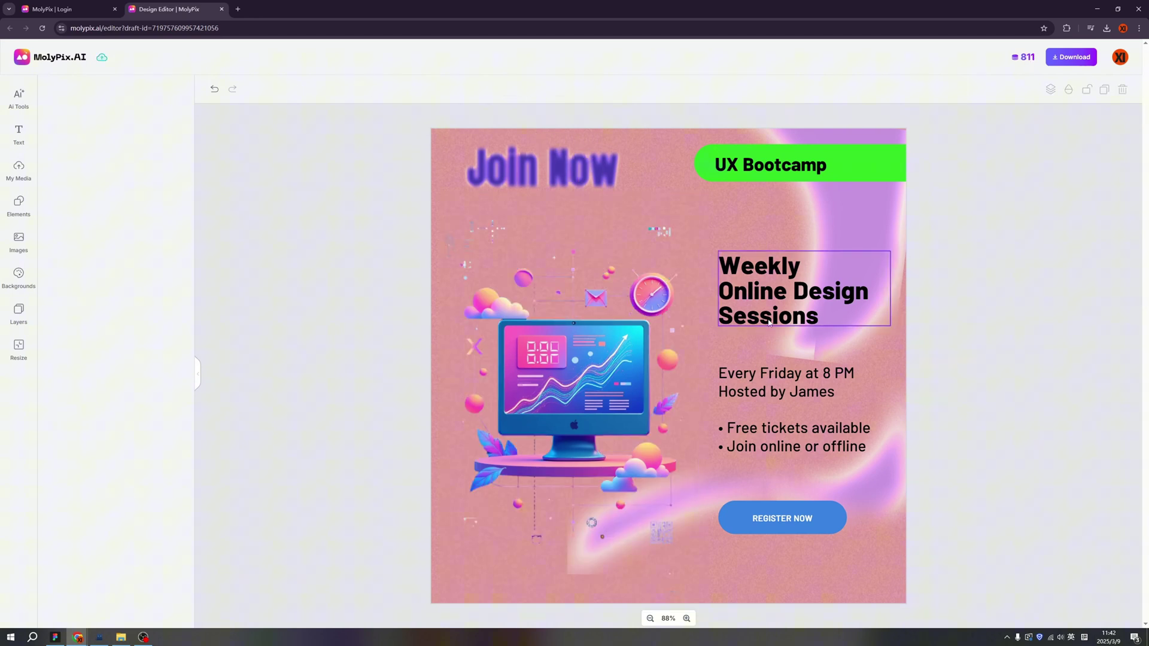
{"action": "left_click", "coordinate": [450, 200]}
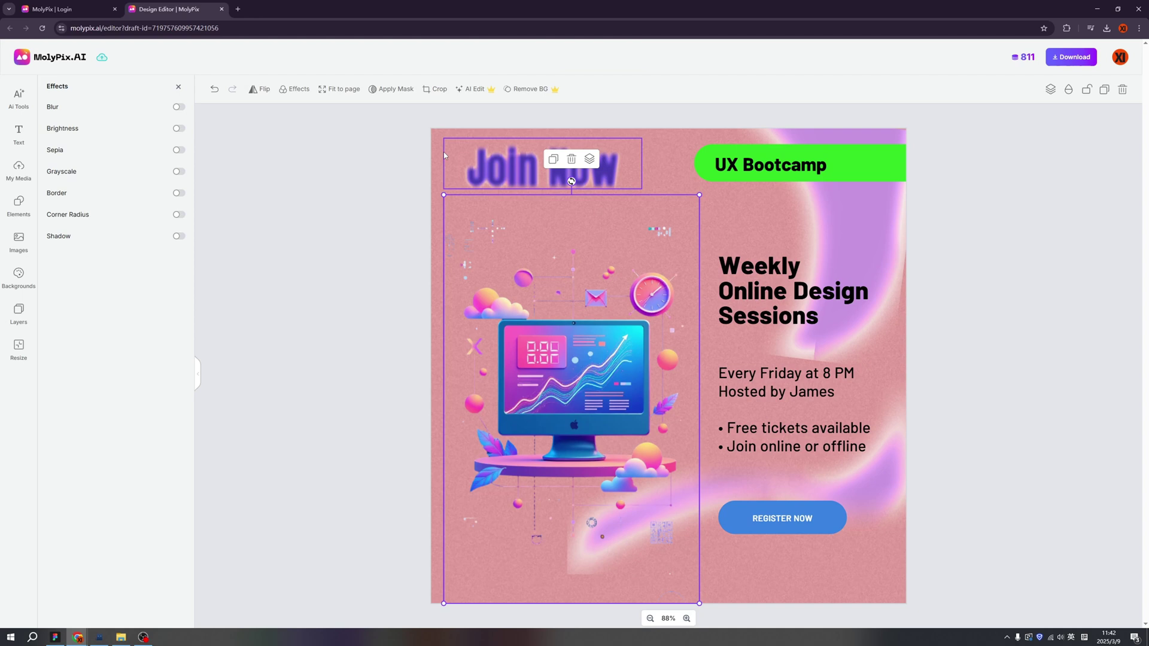
Replace the left illustration with an AI 'Generate similar' glowing desk workspace image, then select it
{"action": "left_click", "coordinate": [474, 91]}
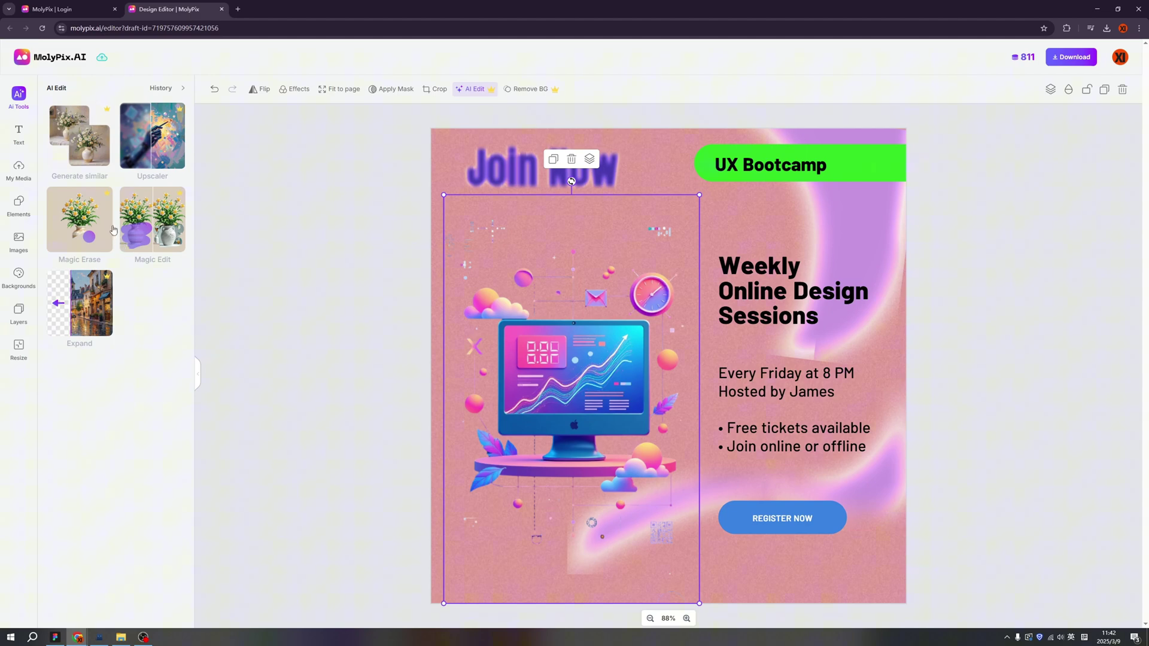
{"action": "left_click", "coordinate": [85, 148]}
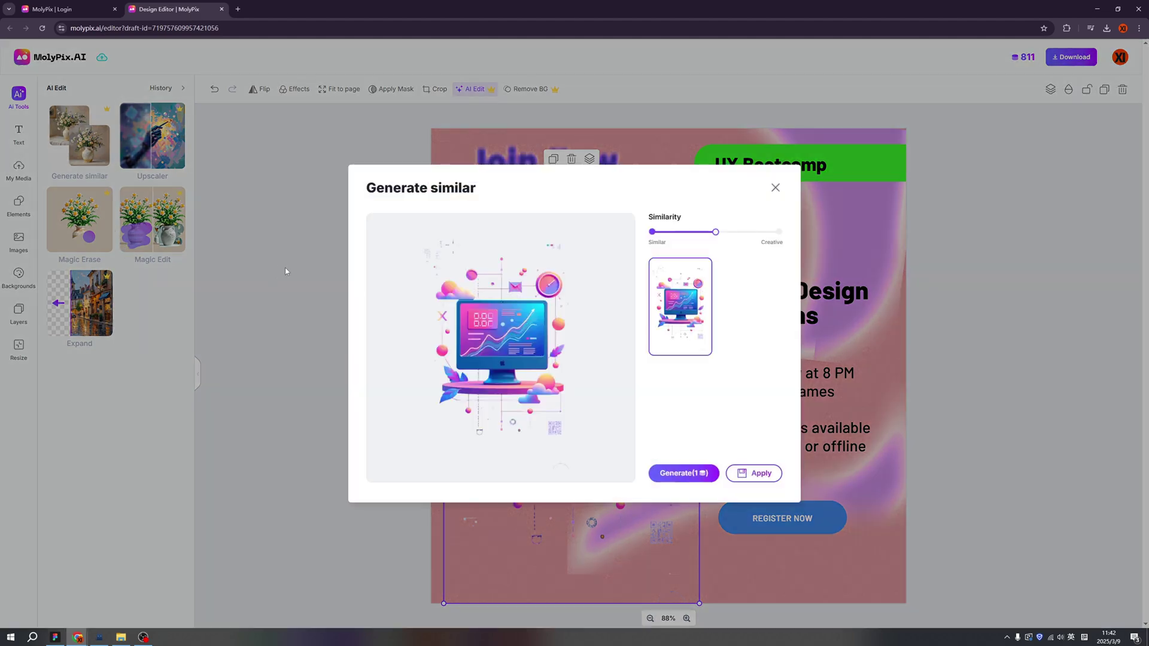
{"action": "left_click", "coordinate": [683, 473]}
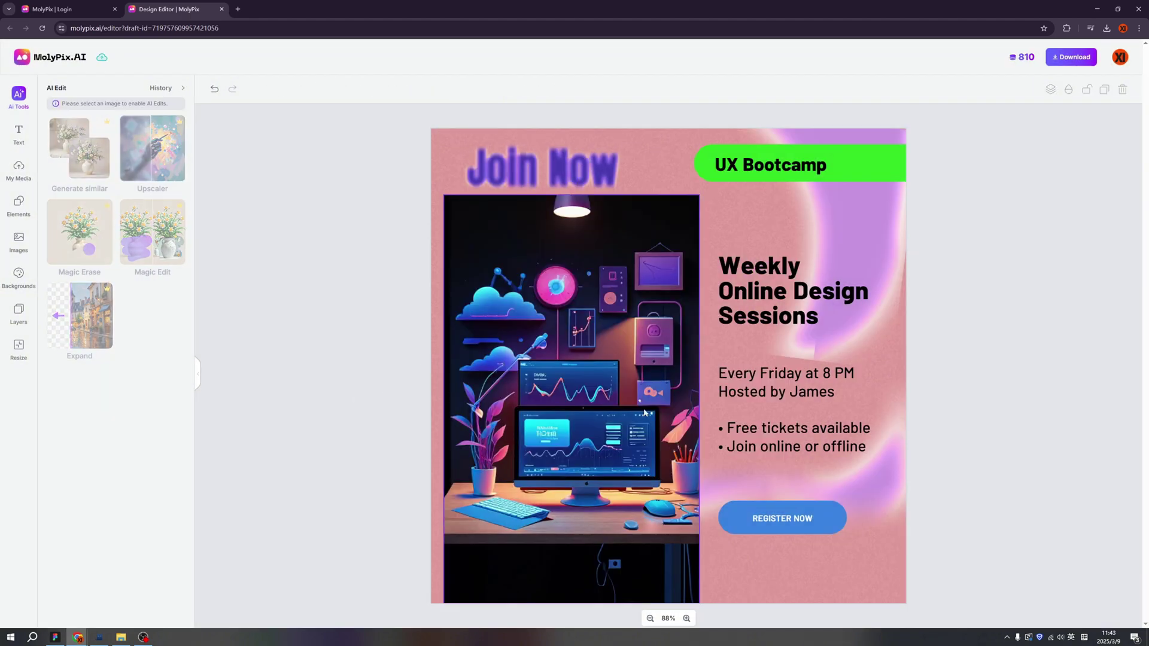
{"action": "left_click", "coordinate": [594, 325]}
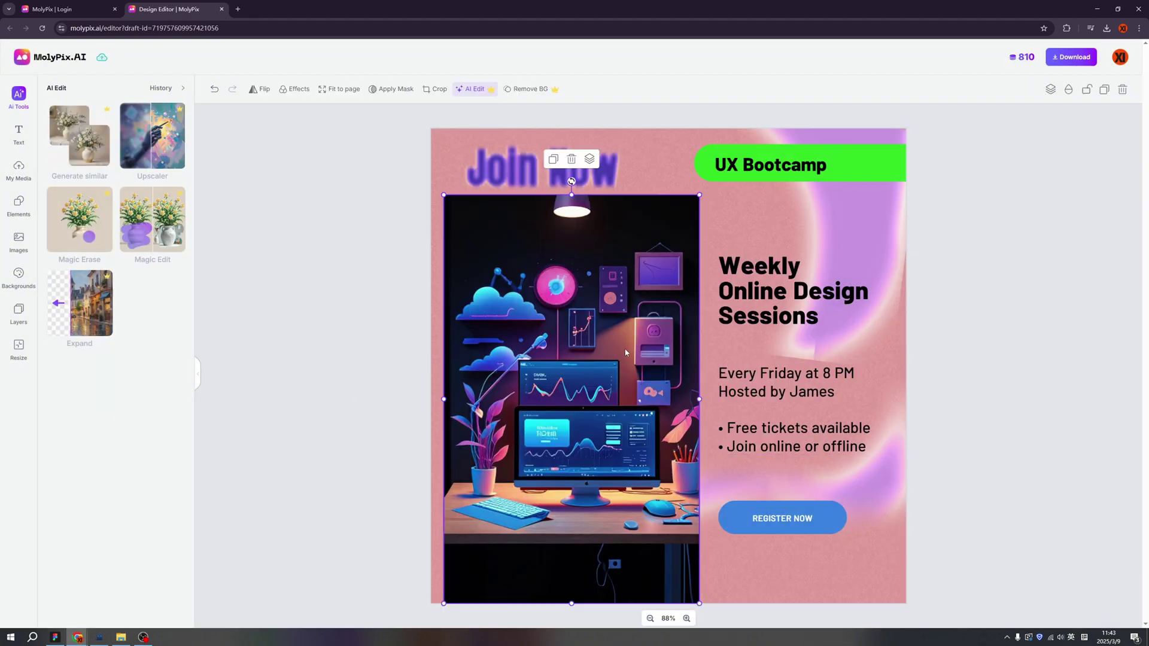
Remove the new desk image's background and deselect it
{"action": "left_click", "coordinate": [526, 88]}
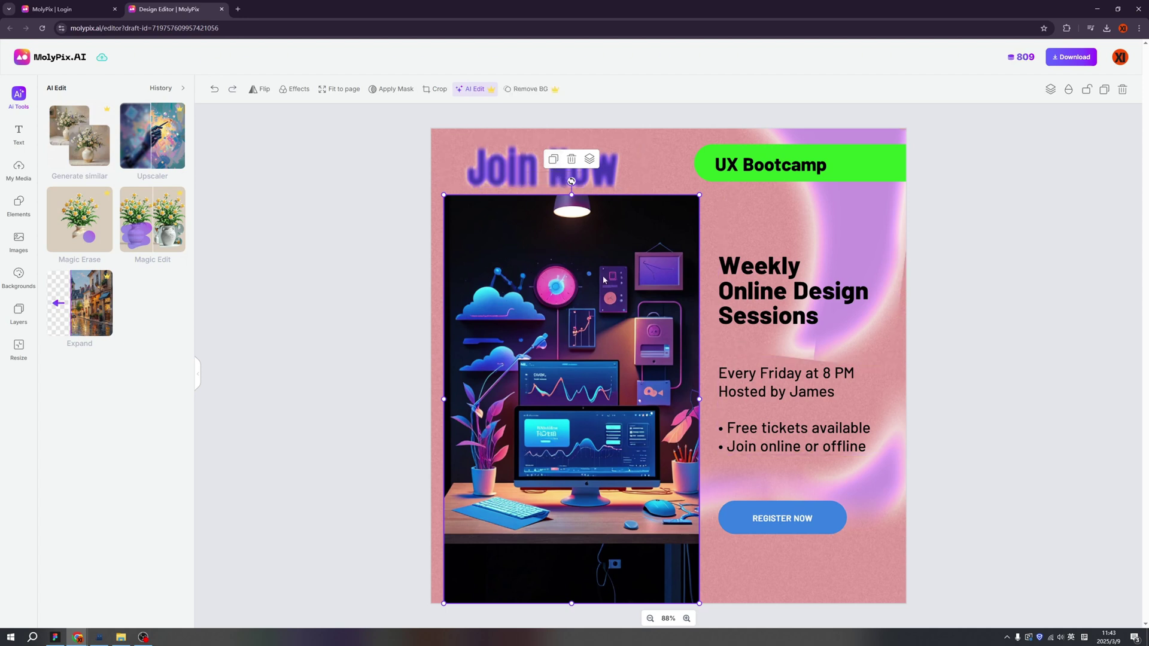
{"action": "left_click", "coordinate": [968, 253]}
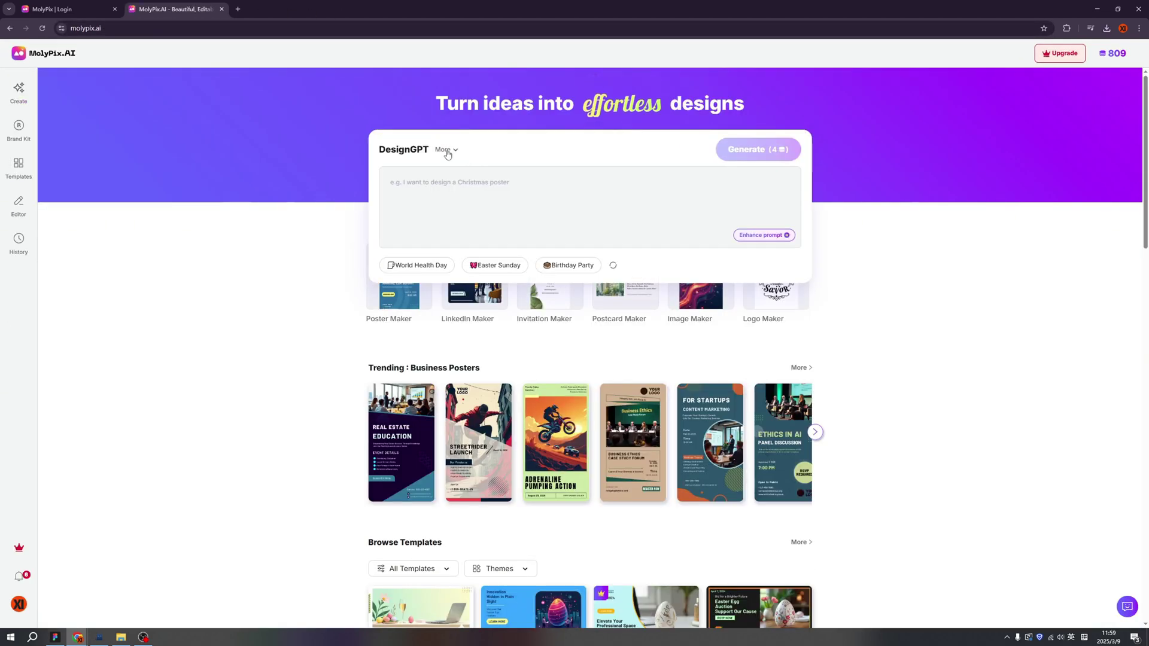
Switch the design type to Logos and clear the pasted cat café prompt
{"action": "left_click", "coordinate": [447, 151]}
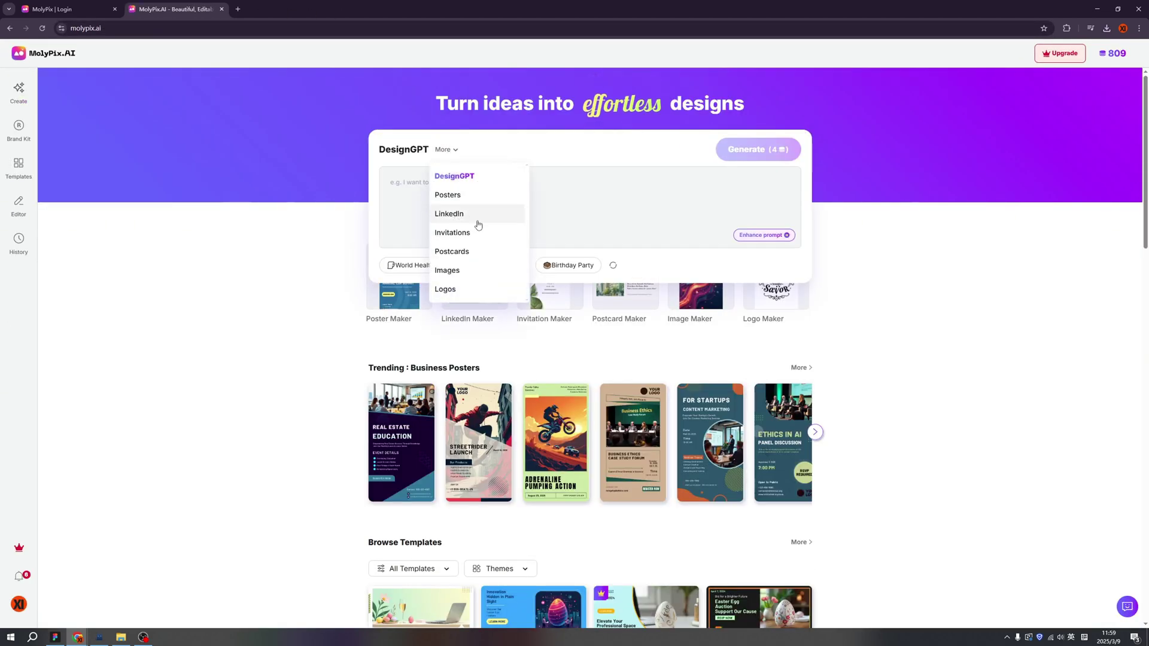
{"action": "left_click", "coordinate": [475, 289]}
{"action": "left_click", "coordinate": [469, 213]}
{"action": "type", "text": "Create a logo for a cat themed cafe  with text ' Molycoffee, since 2025 '."}
{"action": "key", "text": "ctrl+a"}
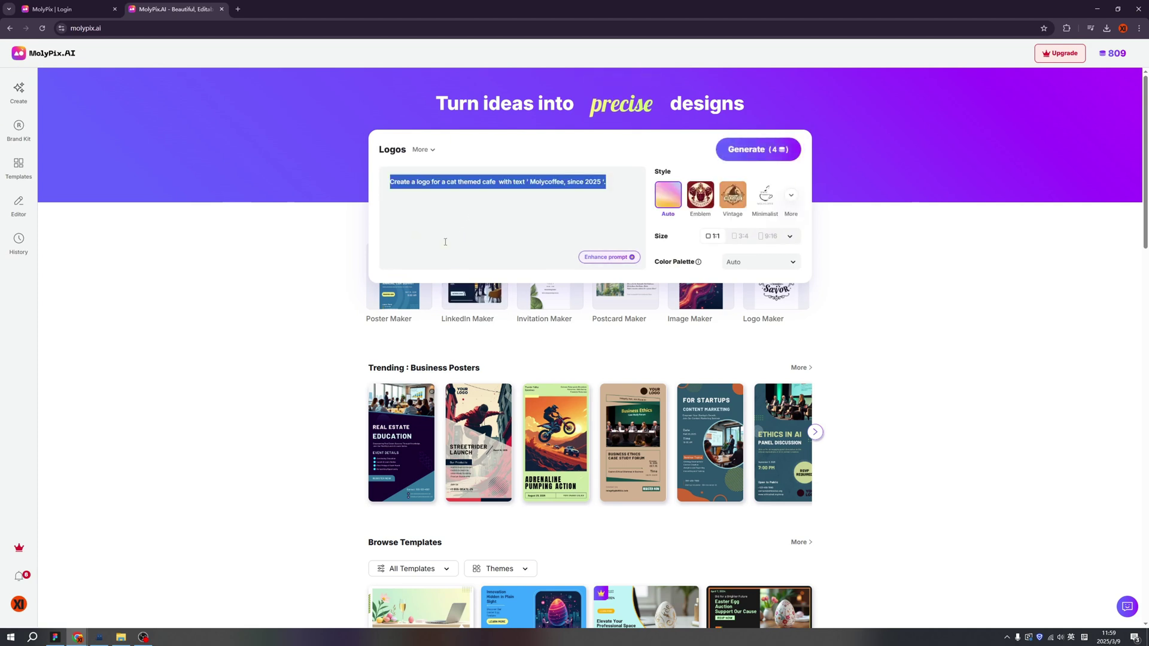
{"action": "key", "text": "BackSpace"}
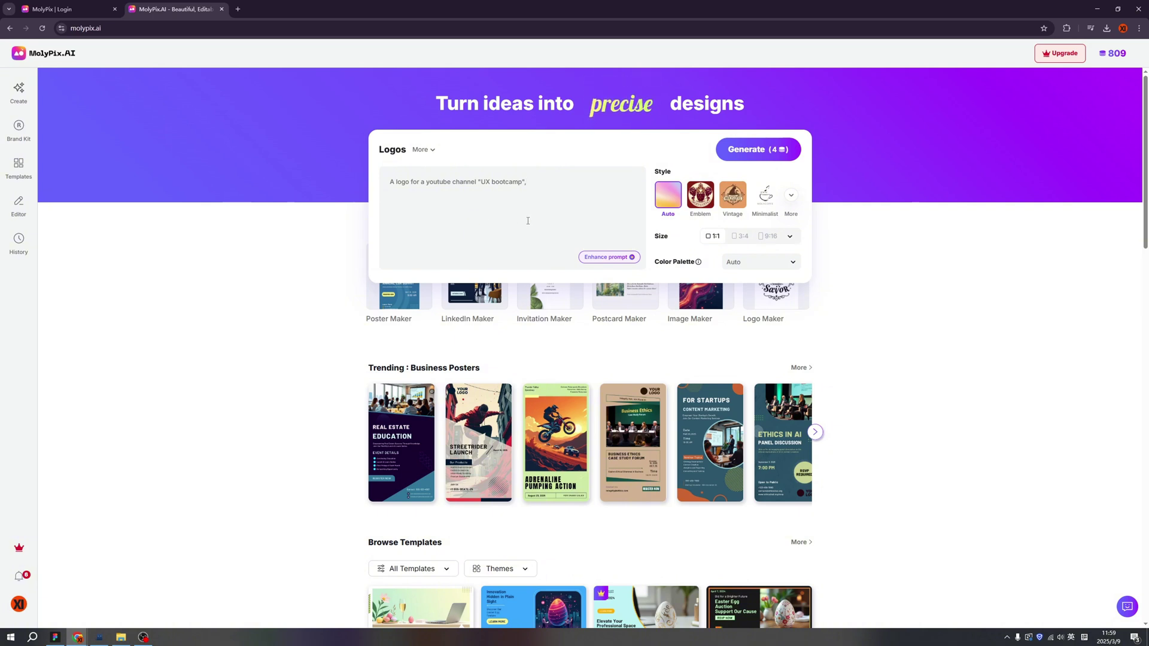
Choose the Vintage logo style and check the 1:1 size option
{"action": "left_click", "coordinate": [791, 195]}
{"action": "scroll", "coordinate": [795, 252], "scroll_direction": "down", "scroll_amount": 3}
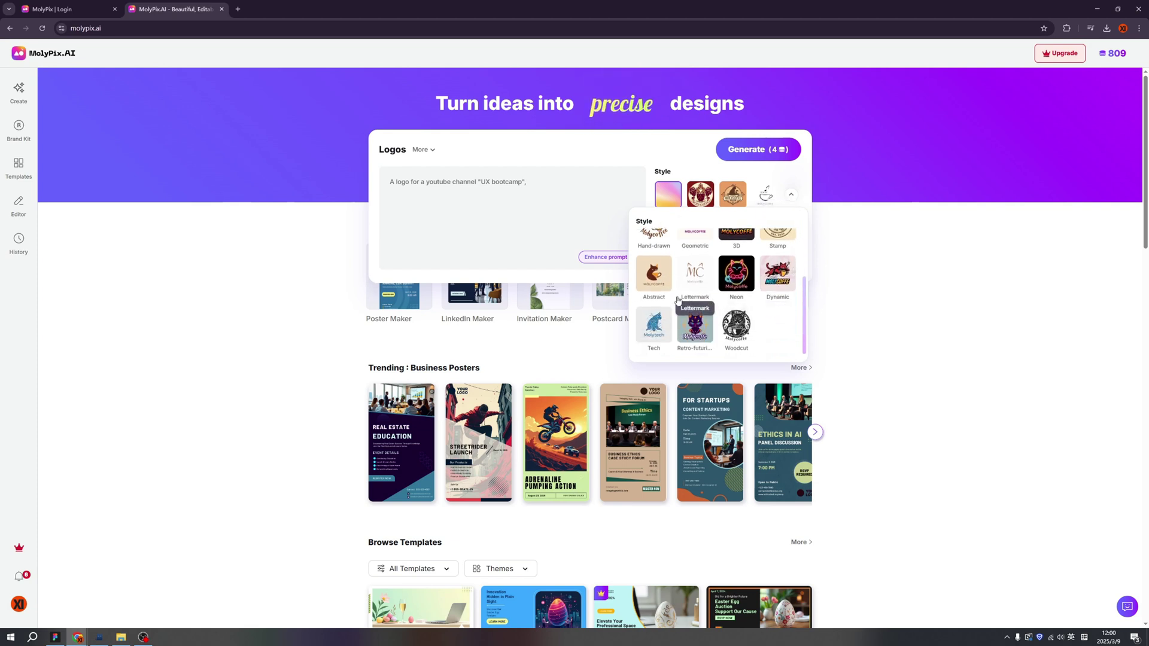
{"action": "scroll", "coordinate": [675, 298], "scroll_direction": "up", "scroll_amount": 3}
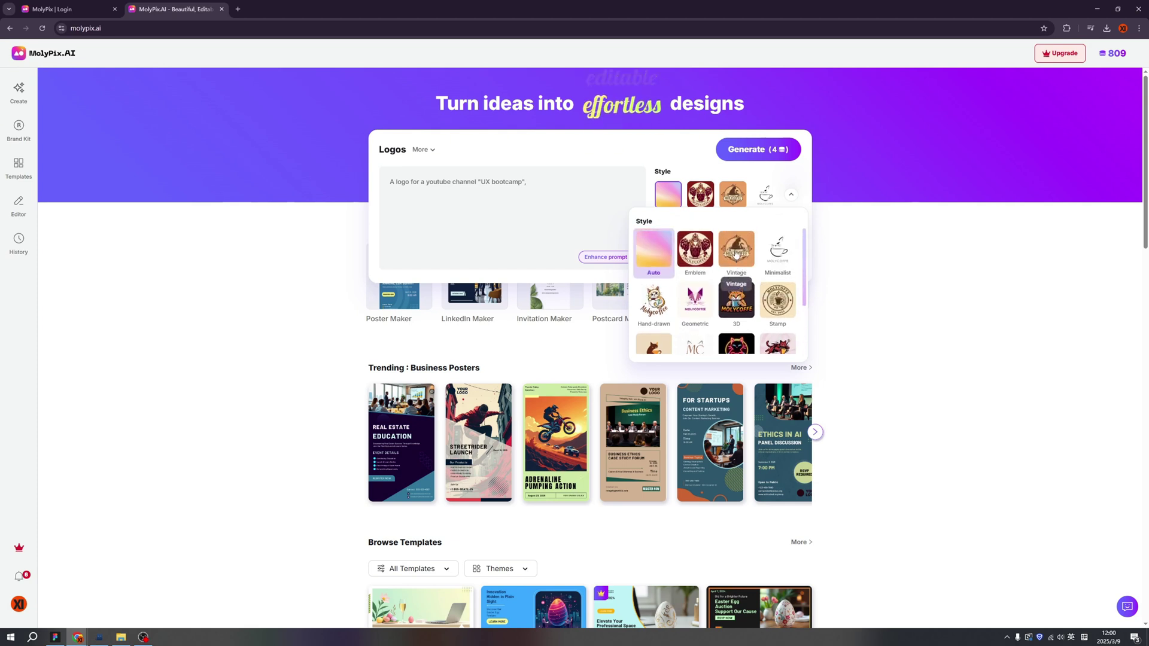
{"action": "left_click", "coordinate": [739, 262]}
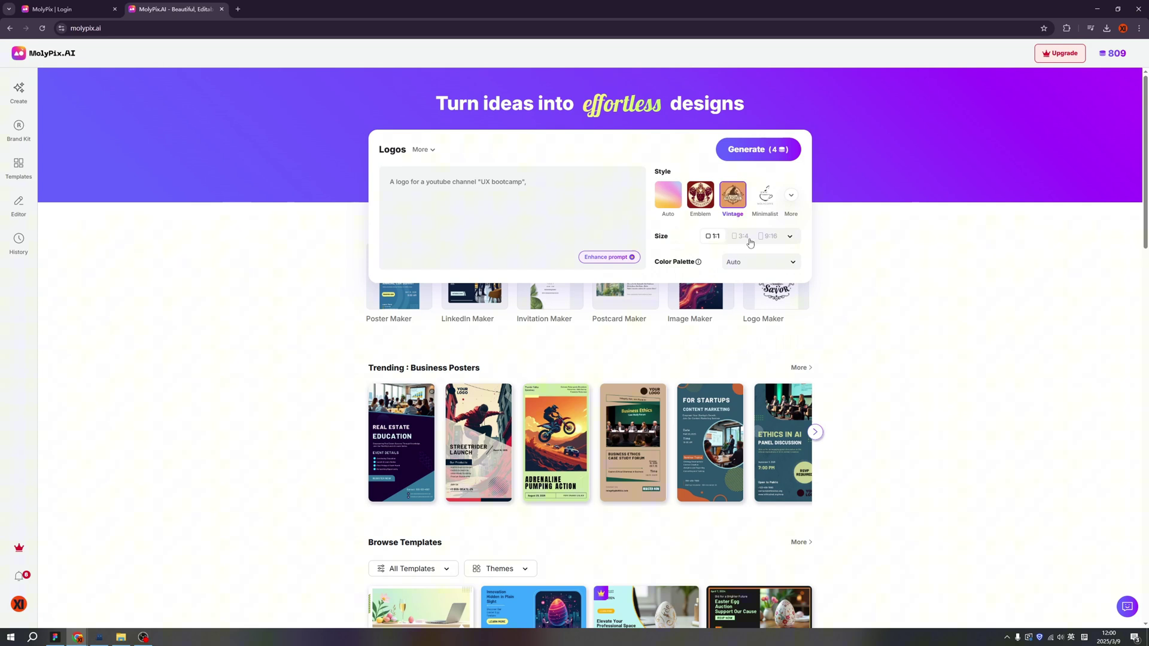
{"action": "left_click", "coordinate": [786, 238]}
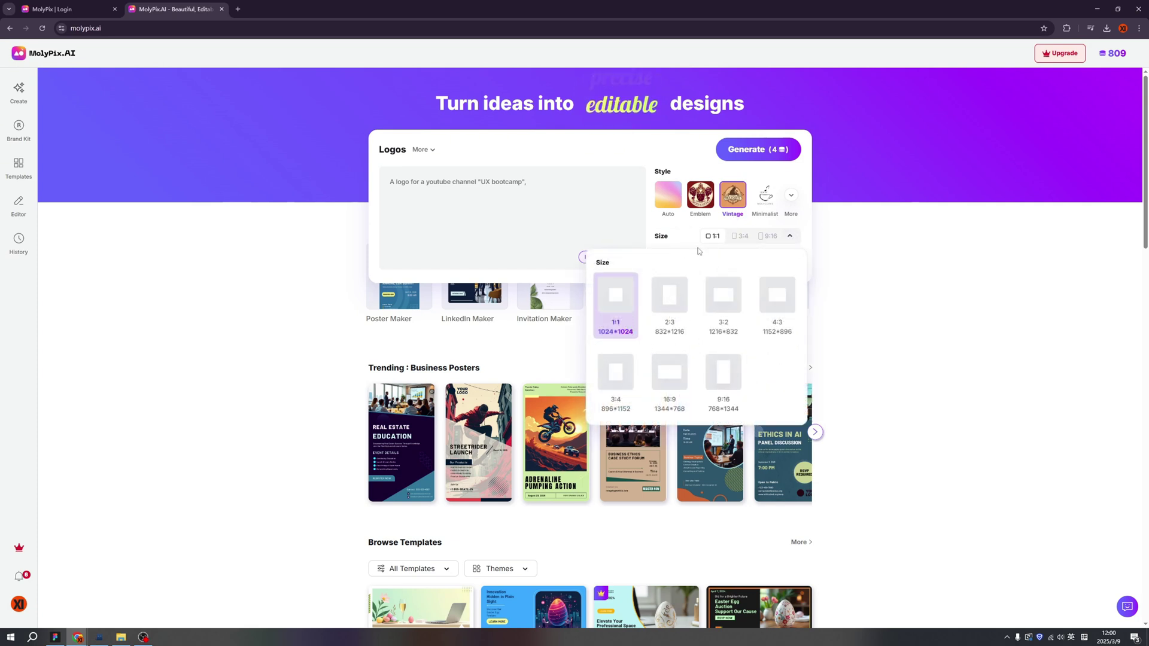
Try a custom palette with bright green #32eb73, then return to the Auto palette
{"action": "left_click", "coordinate": [751, 264]}
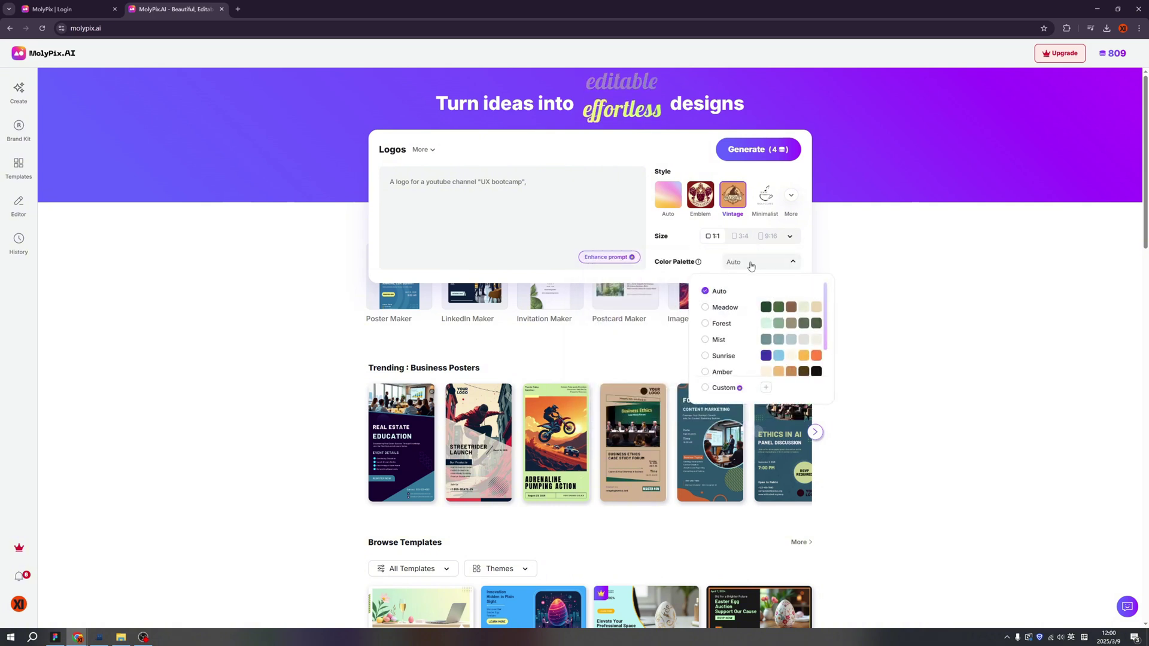
{"action": "scroll", "coordinate": [736, 335], "scroll_direction": "down", "scroll_amount": 3}
{"action": "scroll", "coordinate": [733, 317], "scroll_direction": "up", "scroll_amount": 3}
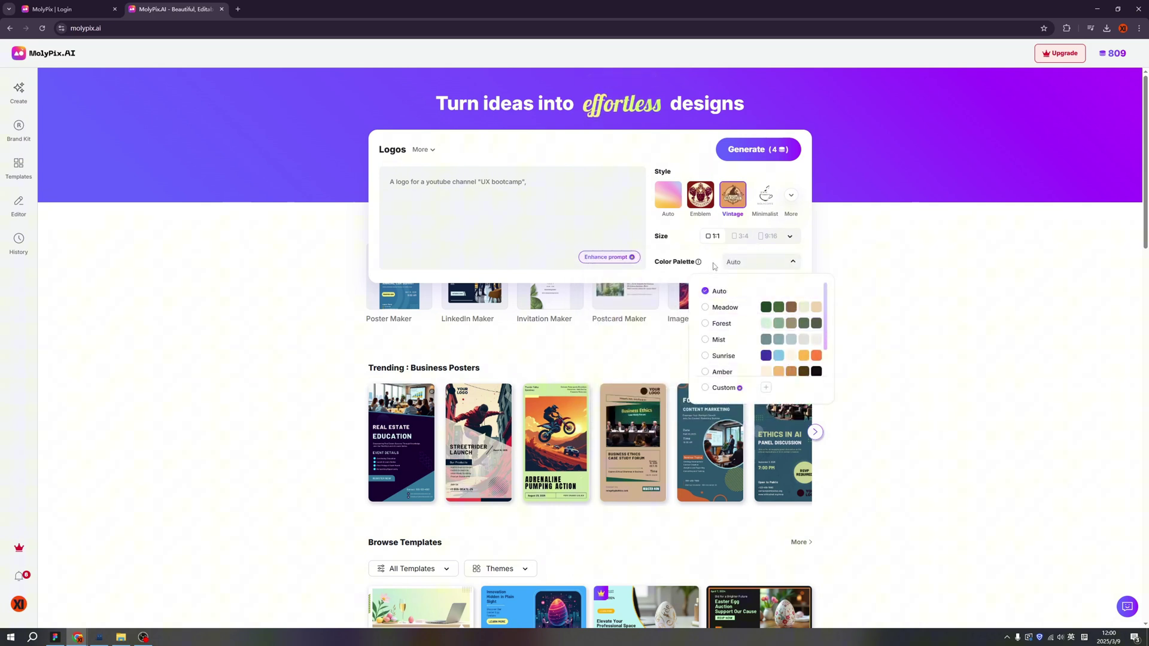
{"action": "left_click", "coordinate": [707, 389]}
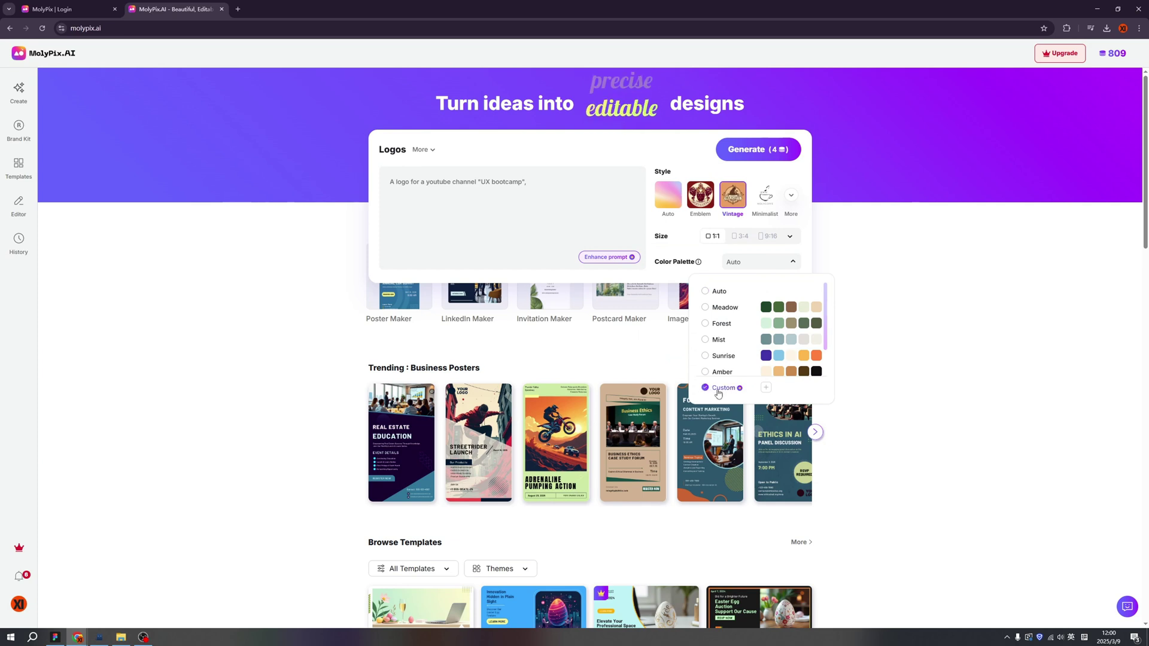
{"action": "left_click", "coordinate": [766, 388]}
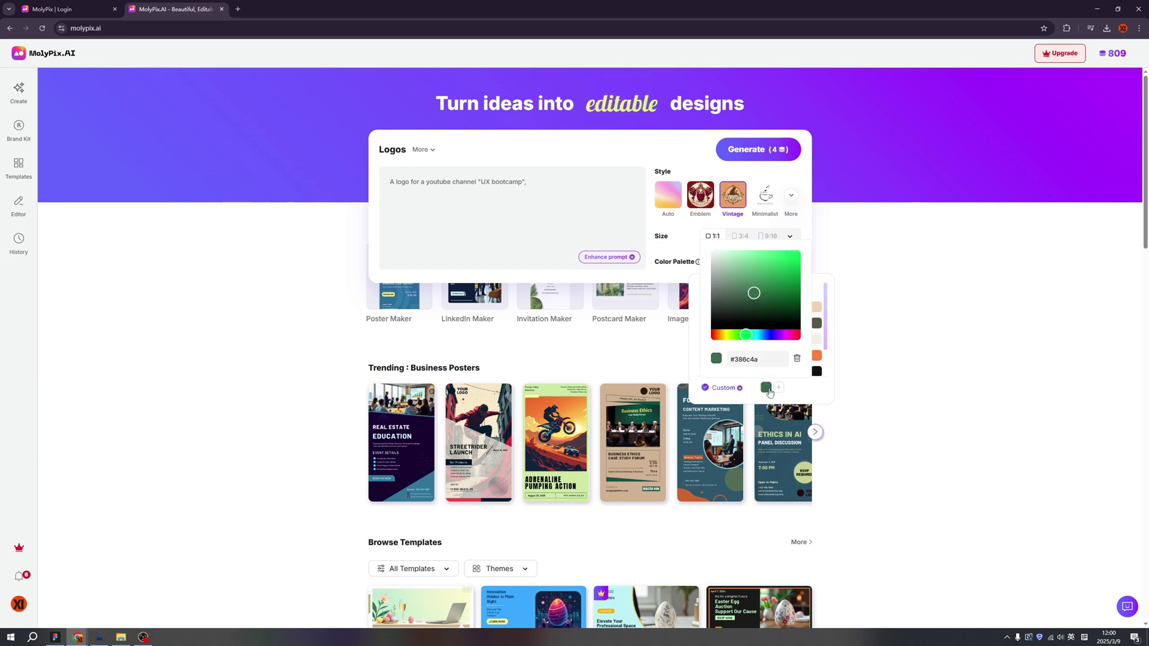
{"action": "left_click", "coordinate": [781, 257]}
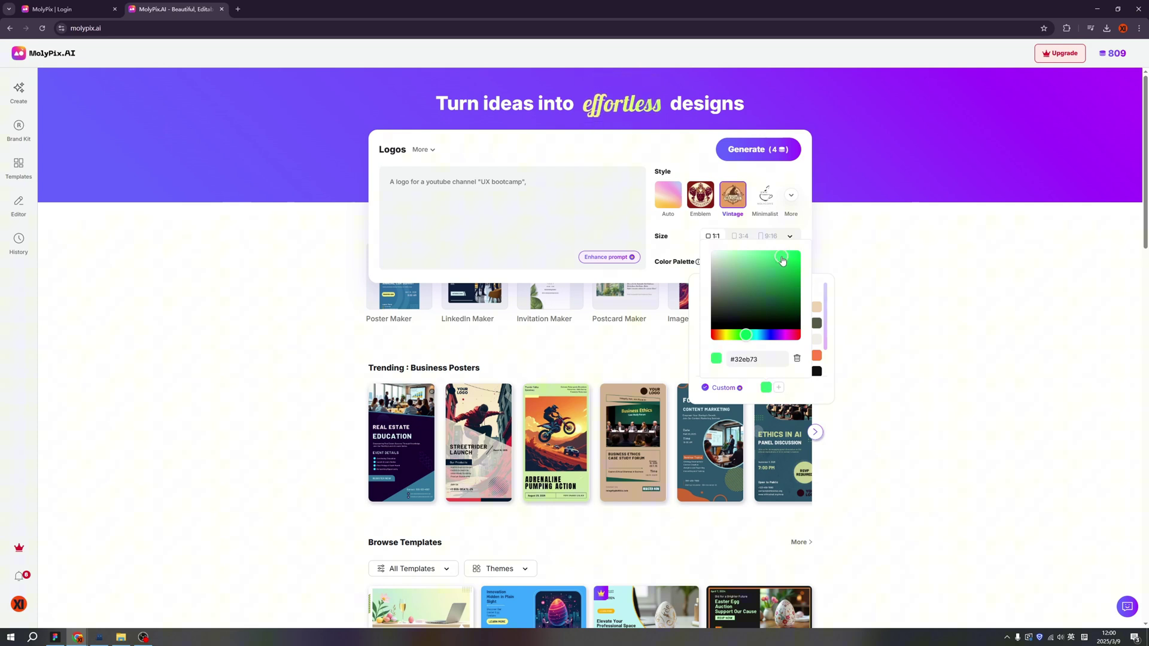
{"action": "left_click", "coordinate": [718, 290]}
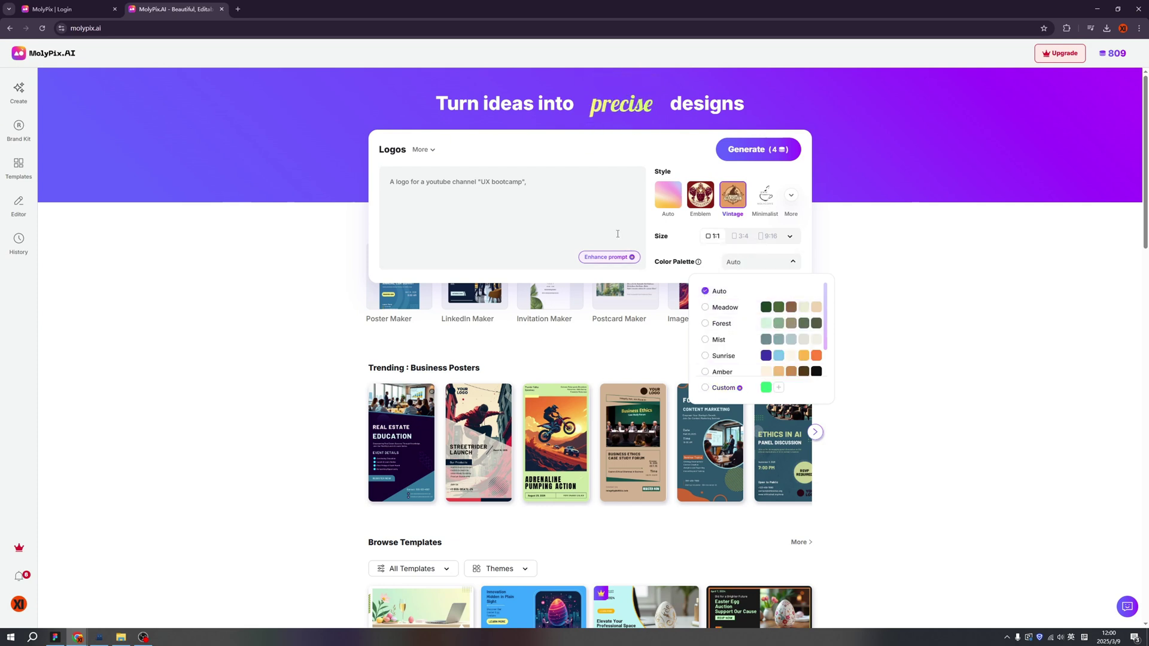
Generate the vintage UX bootcamp logos and download the fourth one
{"action": "left_click", "coordinate": [758, 149]}
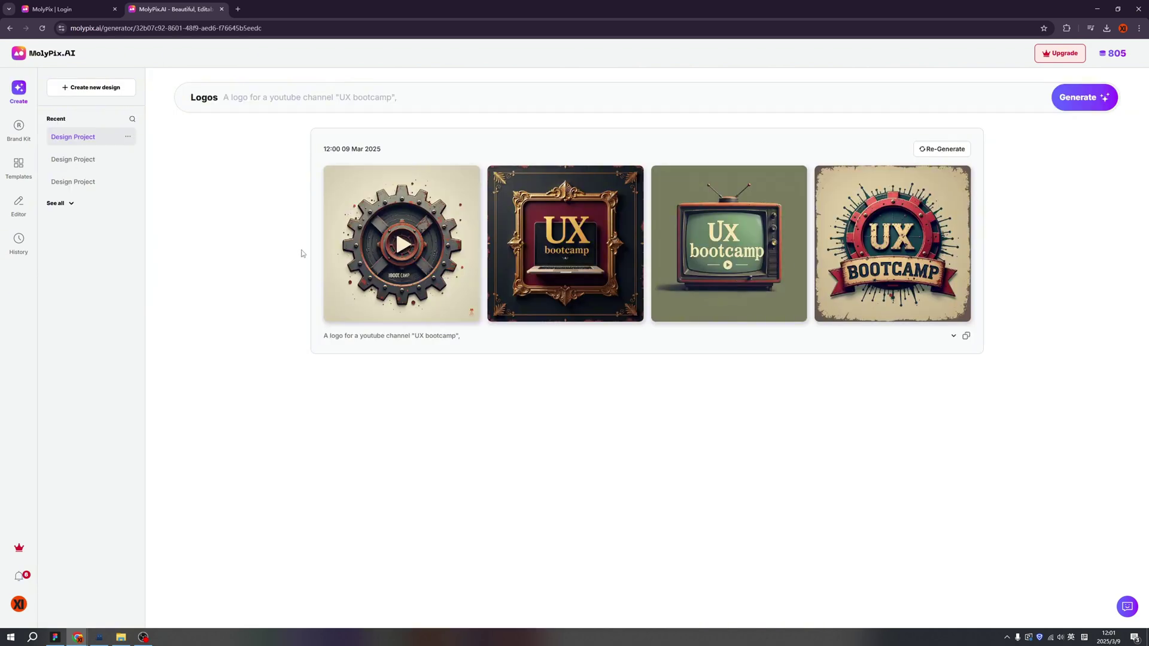
{"action": "mouse_move", "coordinate": [859, 333]}
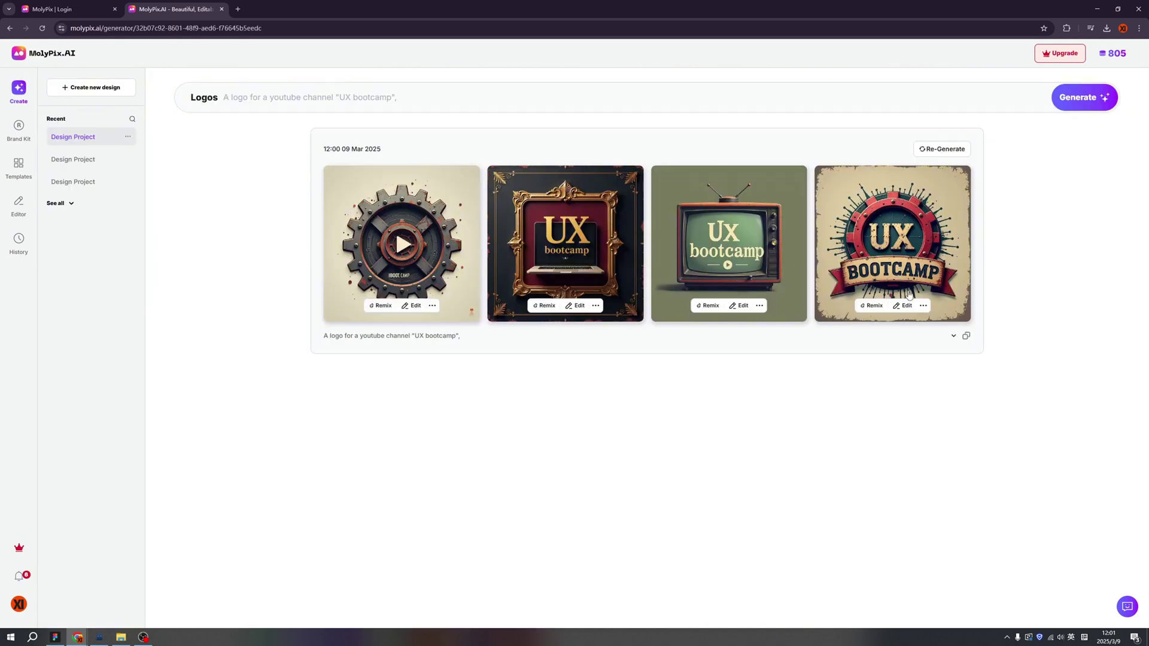
{"action": "left_click", "coordinate": [923, 305]}
{"action": "left_click", "coordinate": [920, 368]}
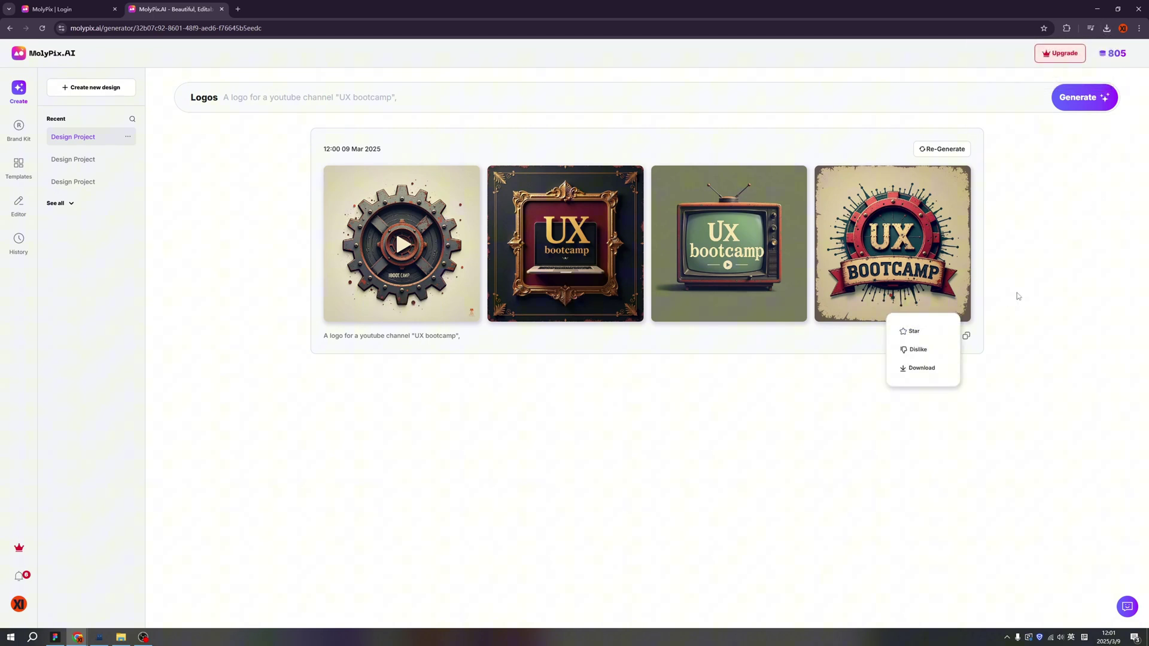
Remove the fourth logo's background and clean it up with Magic Erase
{"action": "left_click", "coordinate": [906, 306]}
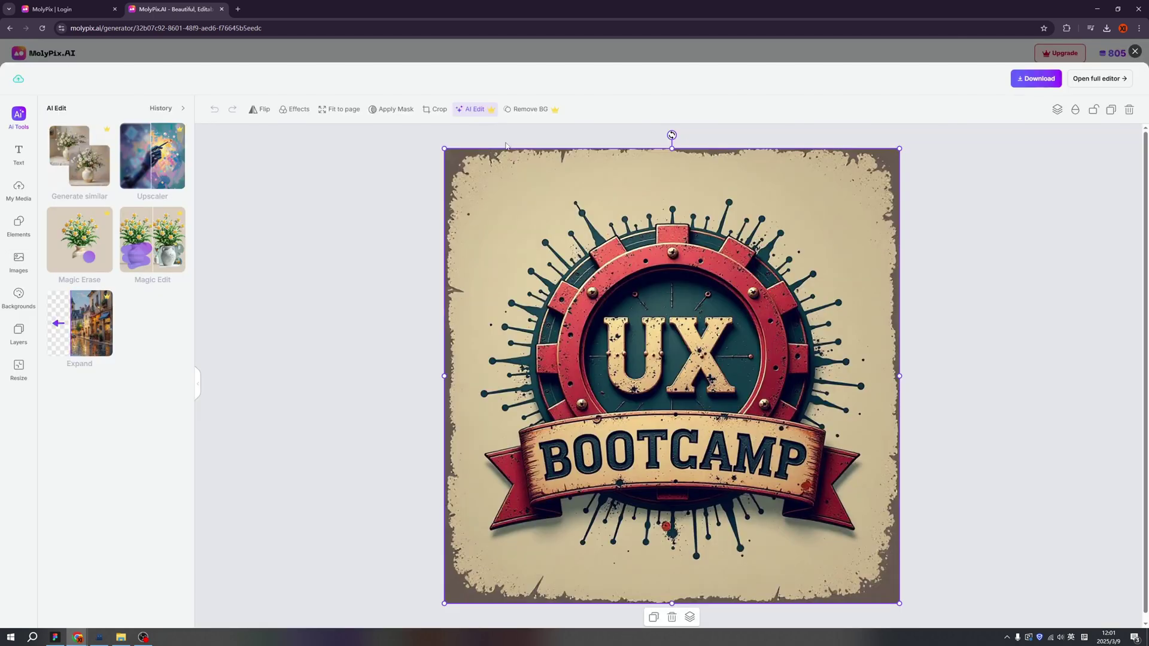
{"action": "left_click", "coordinate": [527, 110]}
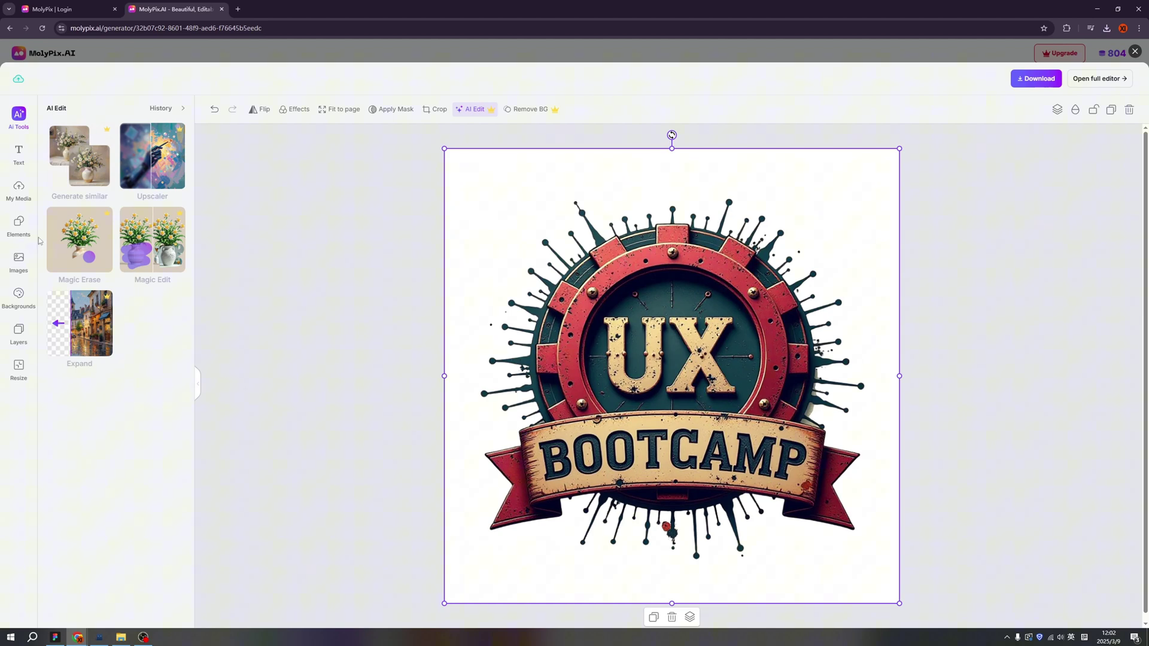
{"action": "left_click", "coordinate": [87, 251]}
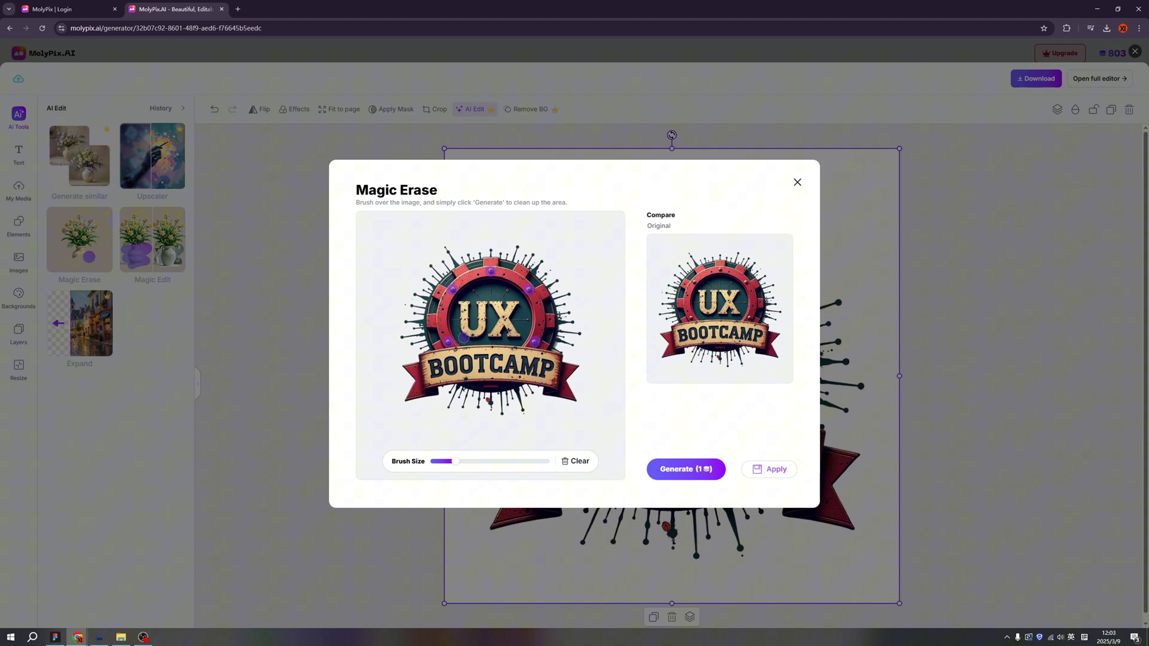
{"action": "left_click", "coordinate": [676, 472]}
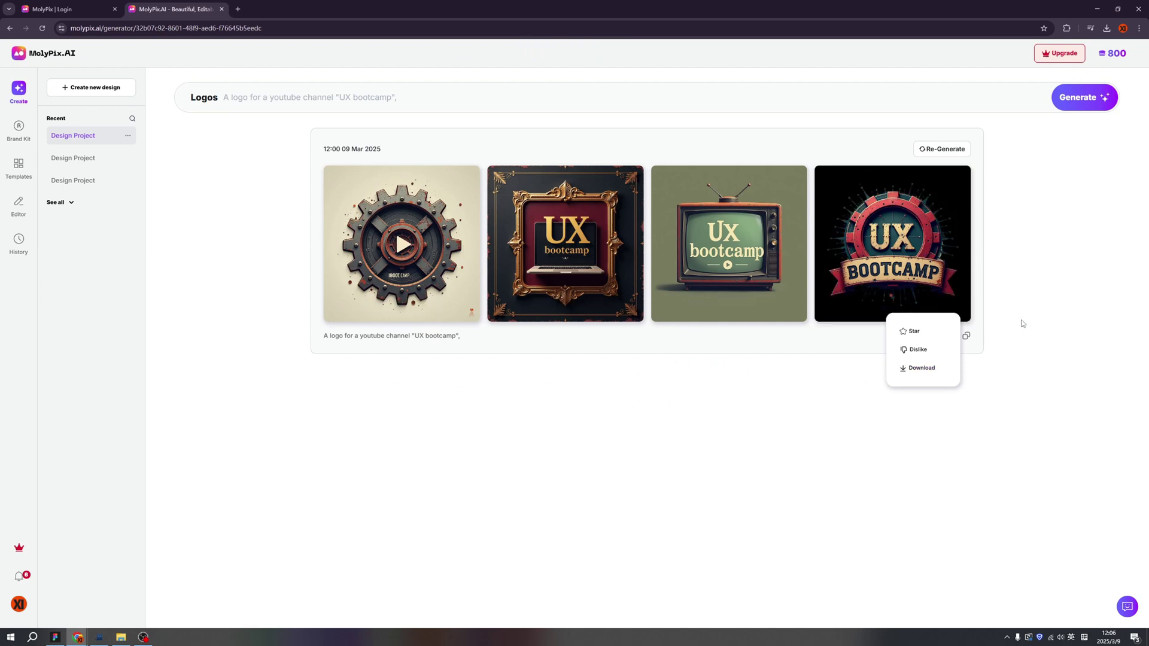
Replace the prompt with a new coffee-brand logo description and enhance it
{"action": "left_click", "coordinate": [285, 102]}
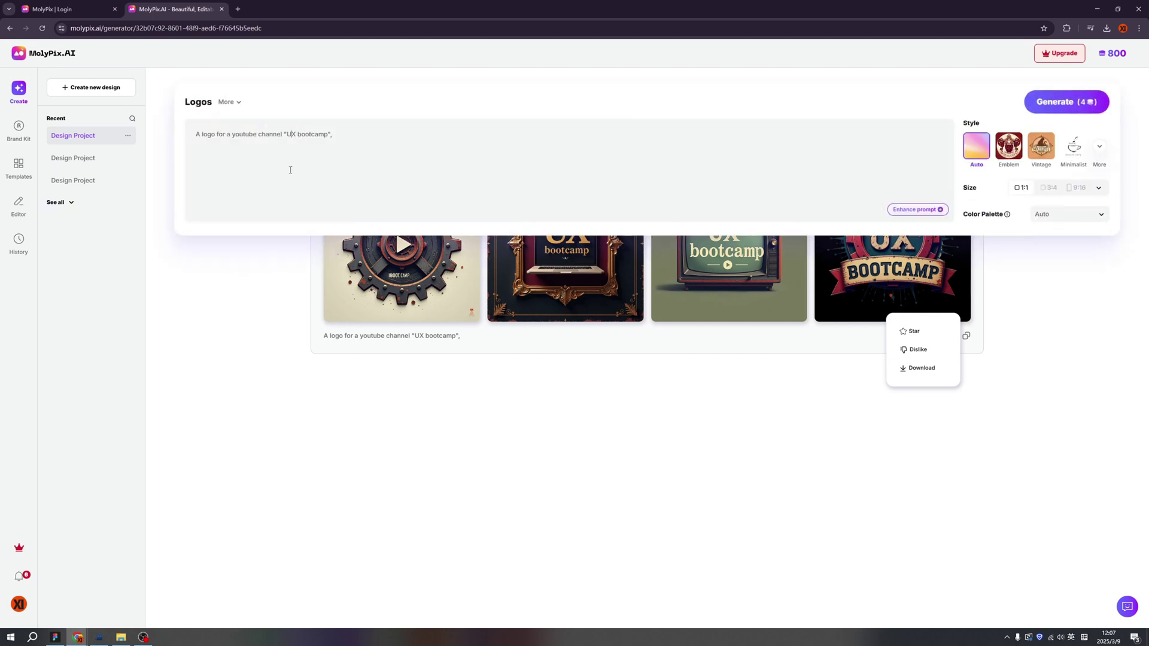
{"action": "key", "text": "ctrl+a"}
{"action": "type", "text": "A new coffee logo, for"}
{"action": "type", "text": "offee,"}
{"action": "left_click", "coordinate": [914, 217]}
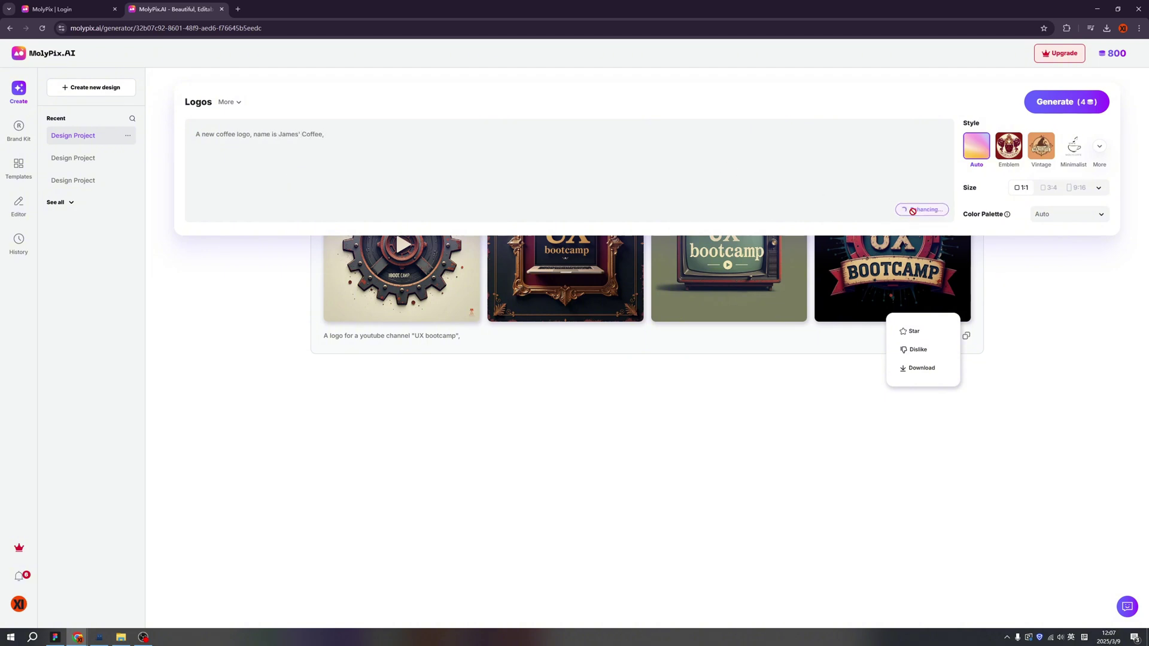
Generate Minimalist coffee logos in the Forest palette and download the second one
{"action": "left_click", "coordinate": [1098, 147]}
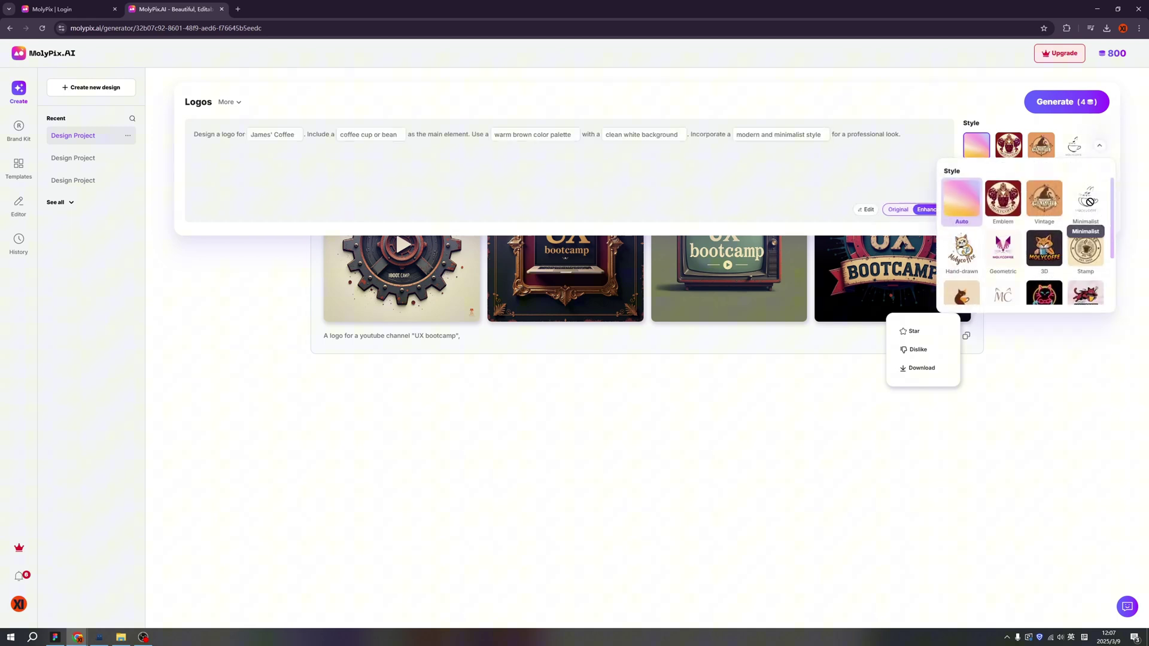
{"action": "left_click", "coordinate": [1089, 202]}
{"action": "left_click", "coordinate": [1065, 214]}
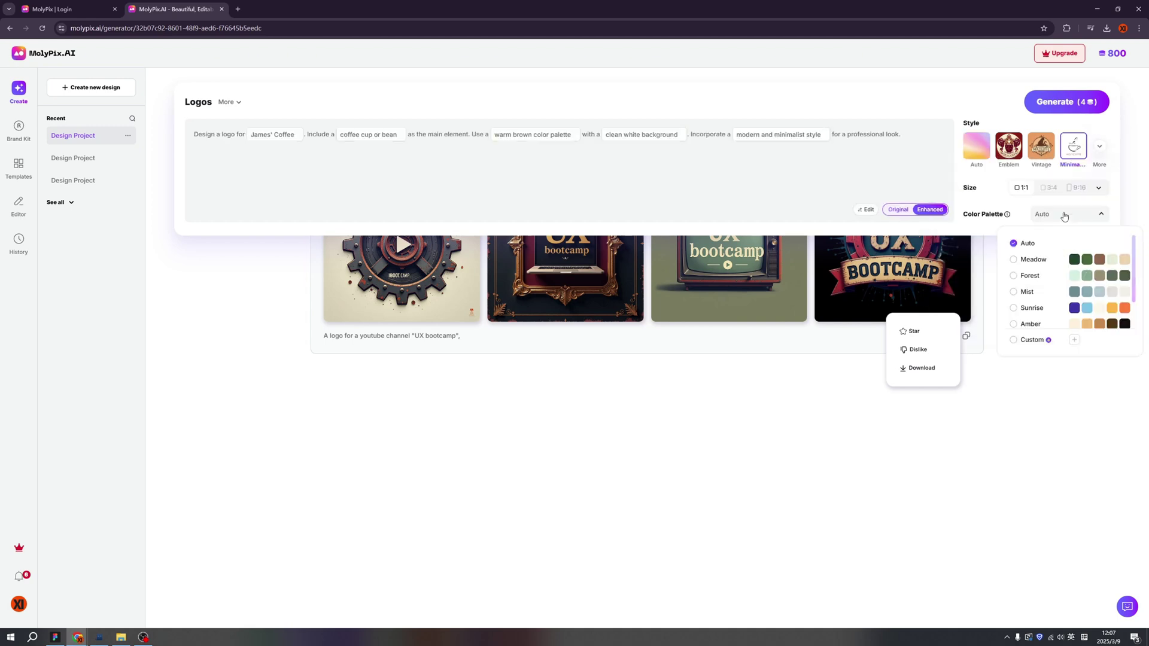
{"action": "left_click", "coordinate": [1015, 278]}
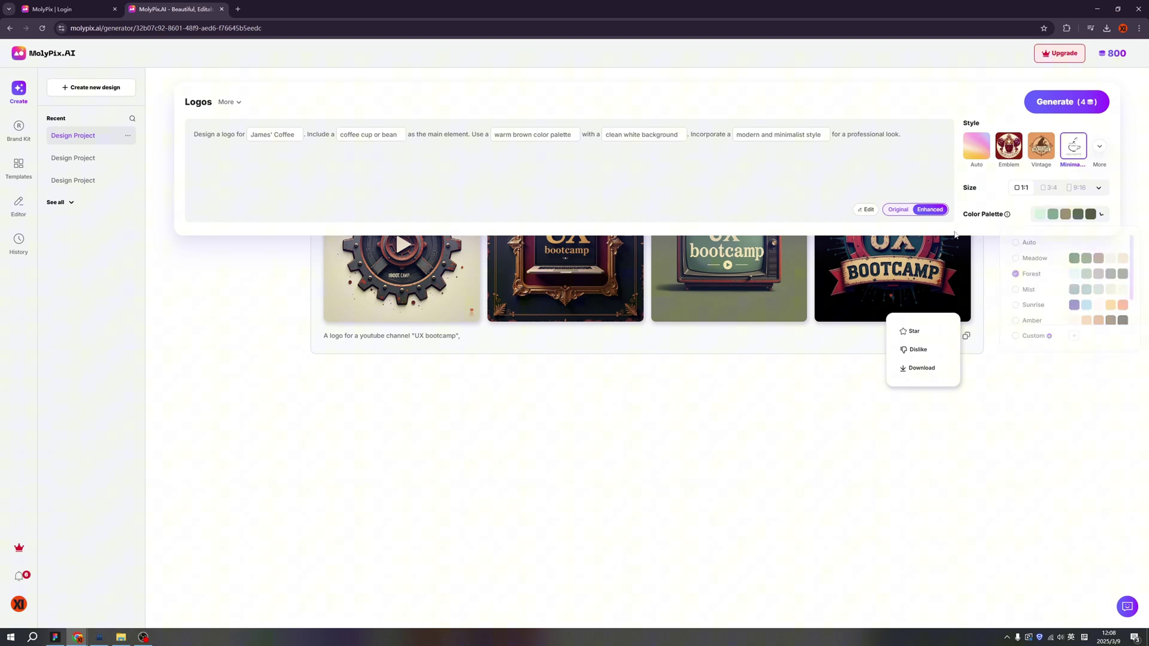
{"action": "left_click", "coordinate": [1055, 103]}
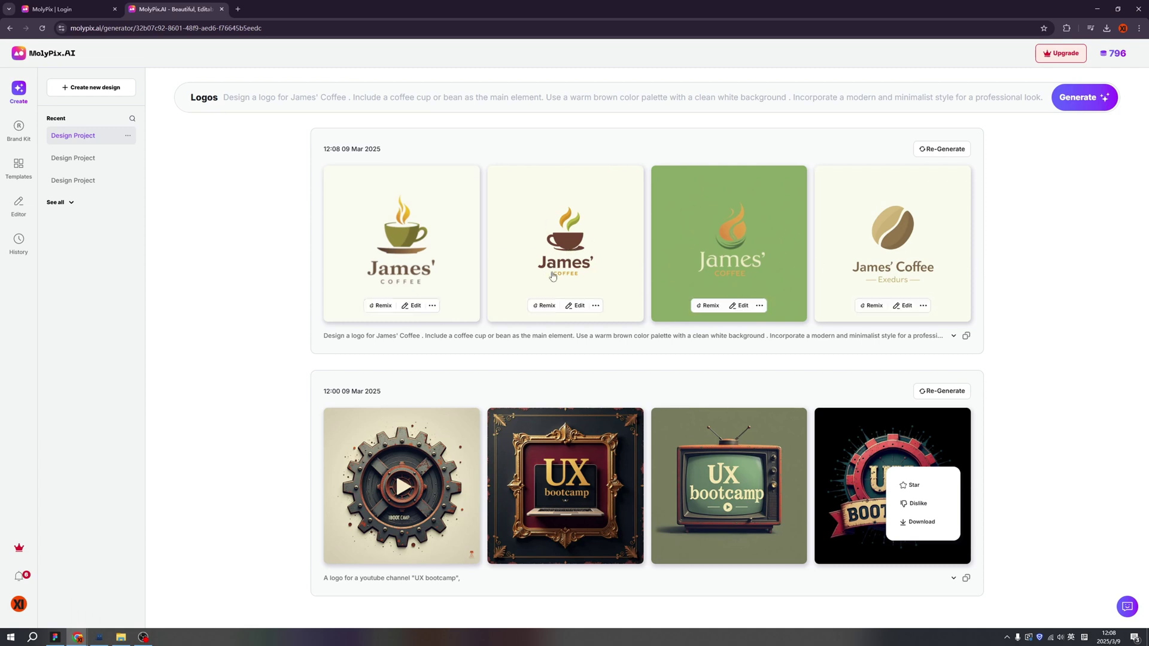
{"action": "left_click", "coordinate": [572, 250]}
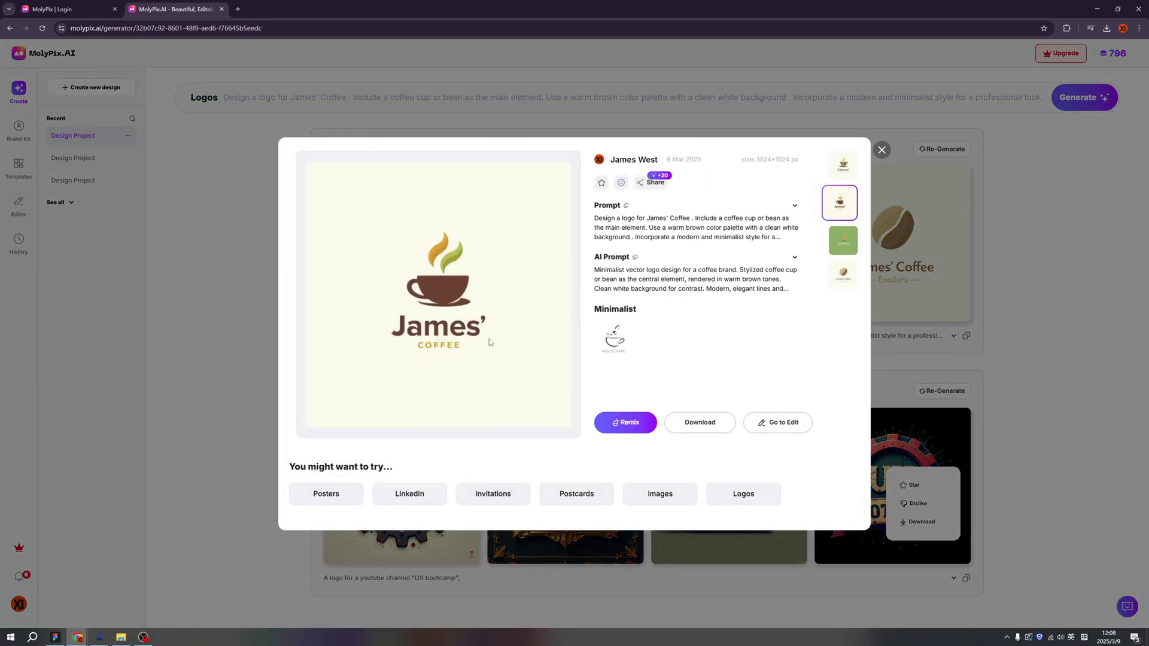
{"action": "left_click", "coordinate": [699, 422]}
Rewrite the postcard prompt as a season's greeting about winning a basketball championship
{"action": "left_click", "coordinate": [940, 367]}
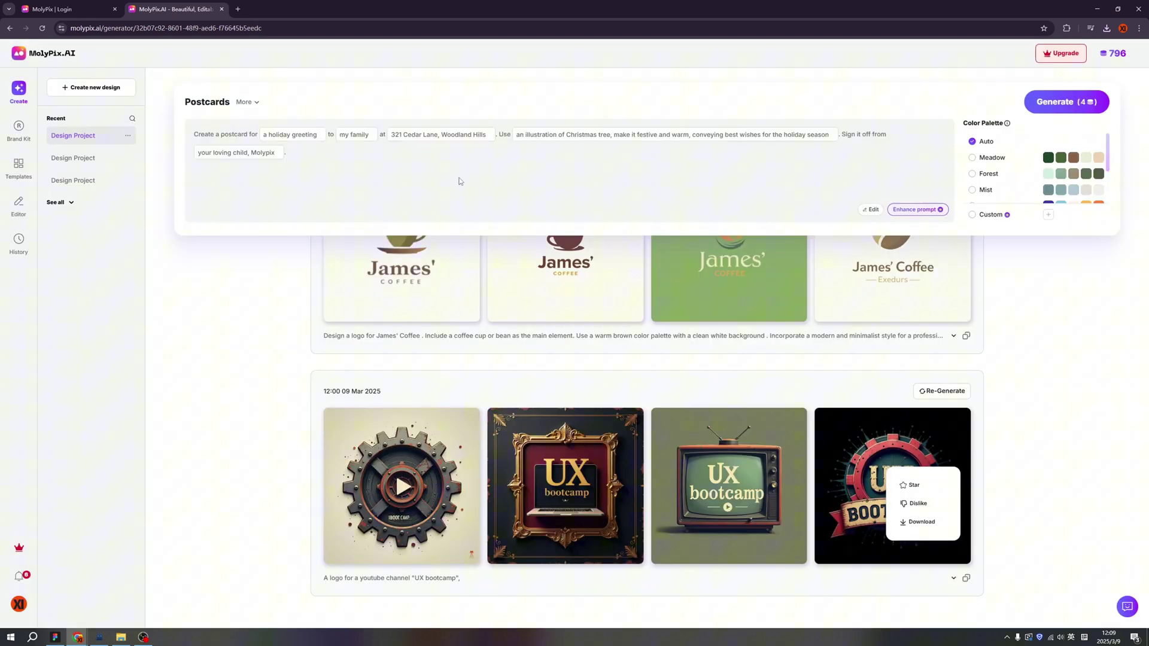
{"action": "scroll", "coordinate": [988, 177], "scroll_direction": "down", "scroll_amount": 3}
{"action": "left_click", "coordinate": [481, 151]}
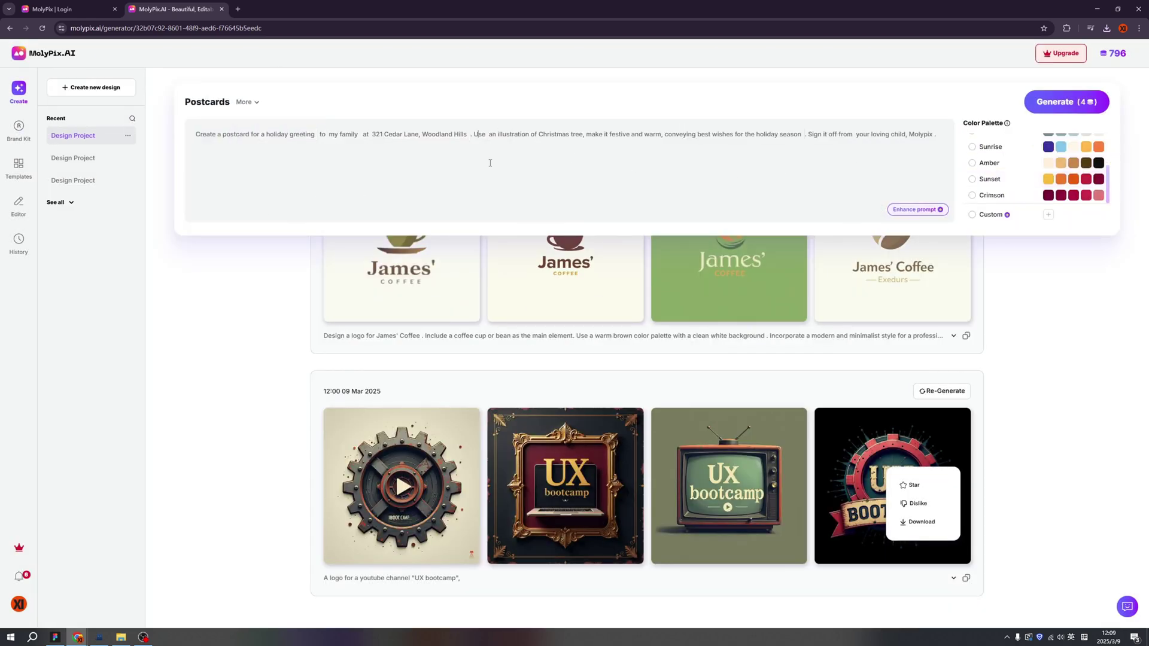
{"action": "left_click_drag", "start_coordinate": [266, 134], "coordinate": [602, 210]}
{"action": "type", "text": "season greetings, from James, won a basketball champion"}
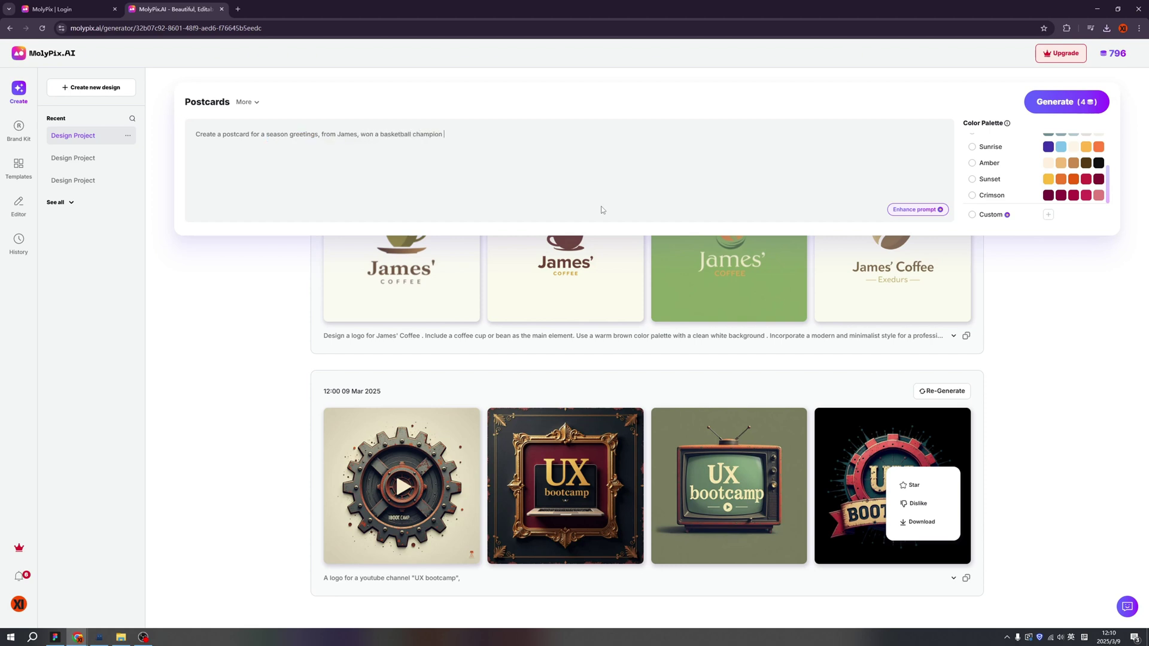
Generate Sunset-palette postcards and open the second, Tokyo Champion, in the Design Editor
{"action": "left_click", "coordinate": [972, 179]}
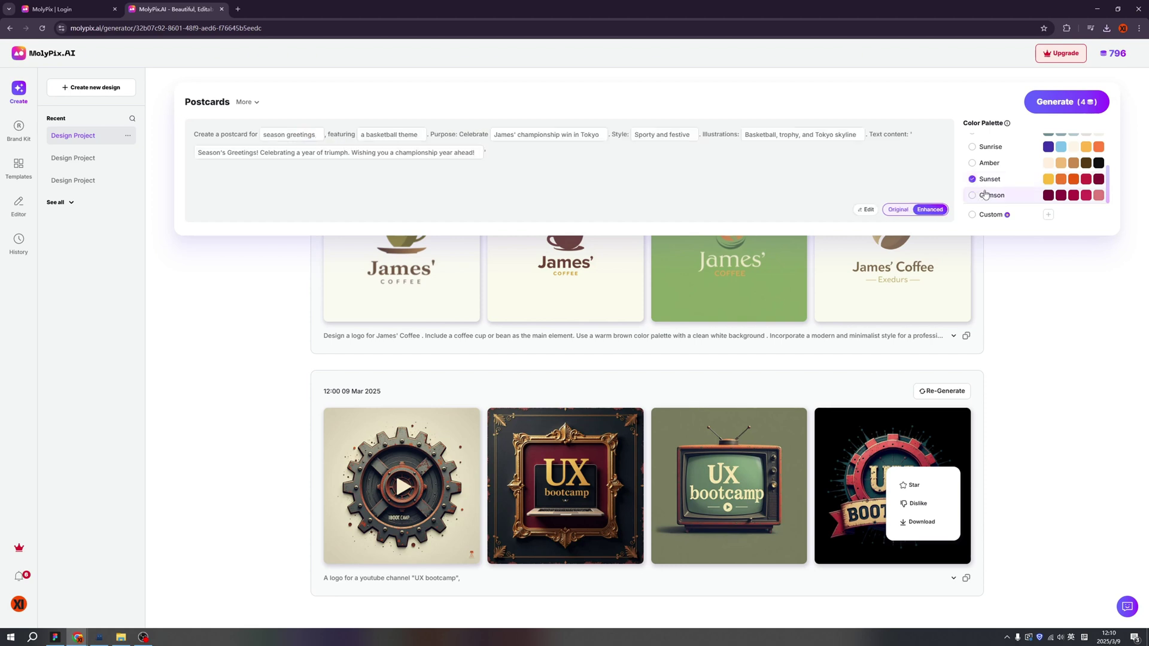
{"action": "left_click", "coordinate": [1059, 103]}
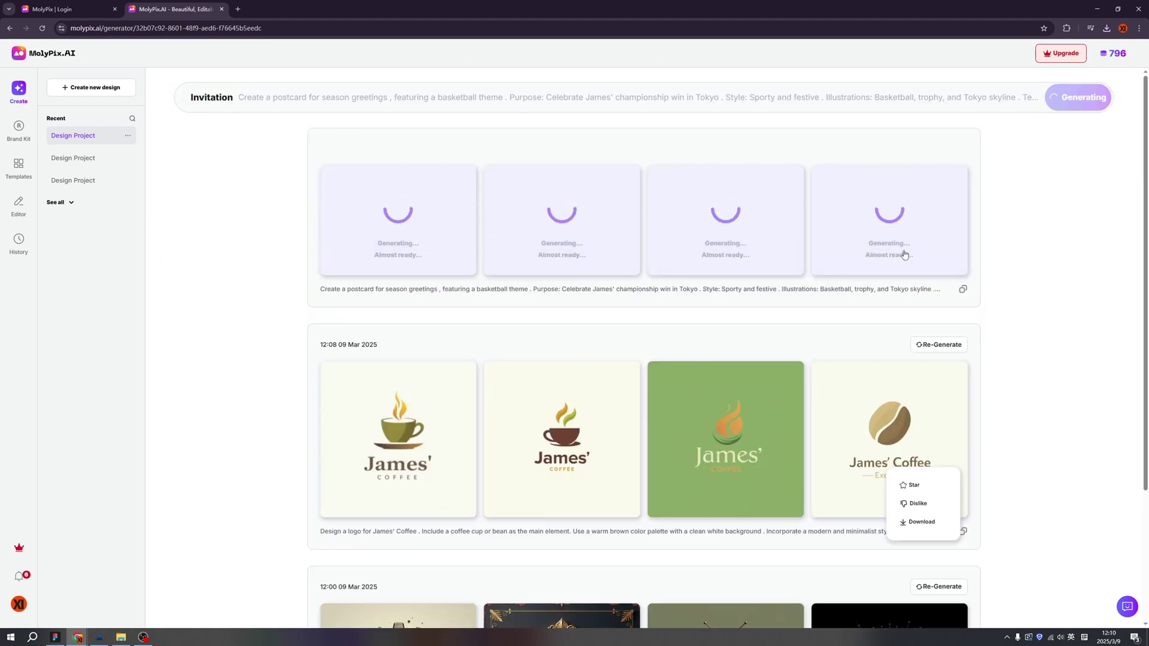
{"action": "left_click", "coordinate": [556, 216]}
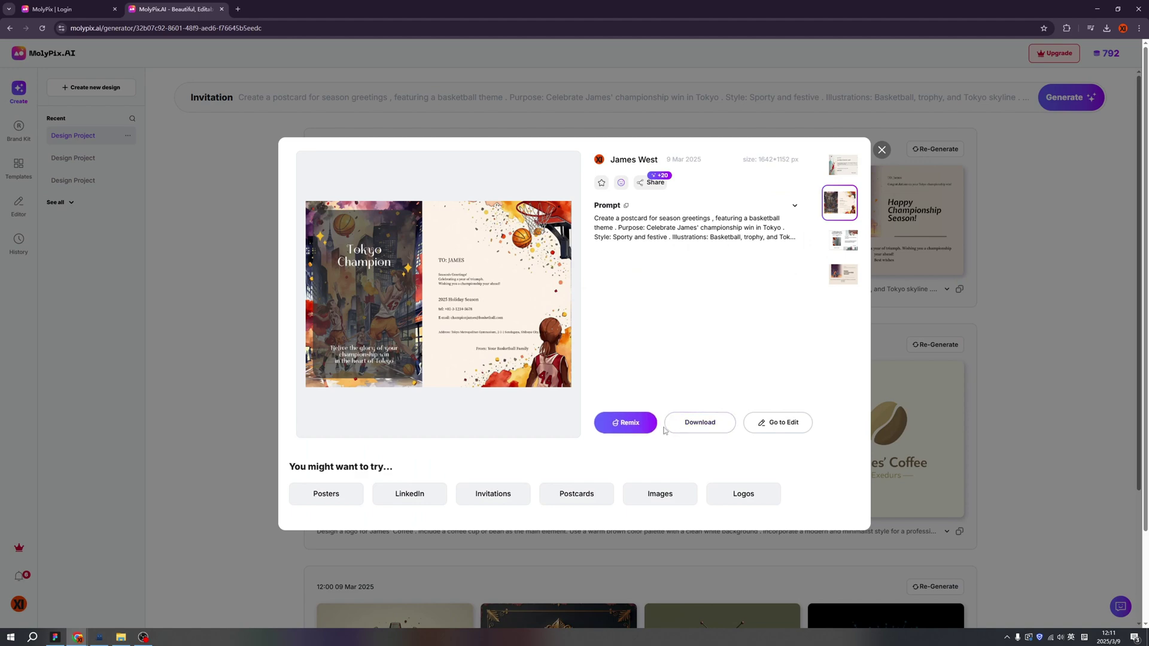
{"action": "left_click", "coordinate": [775, 425]}
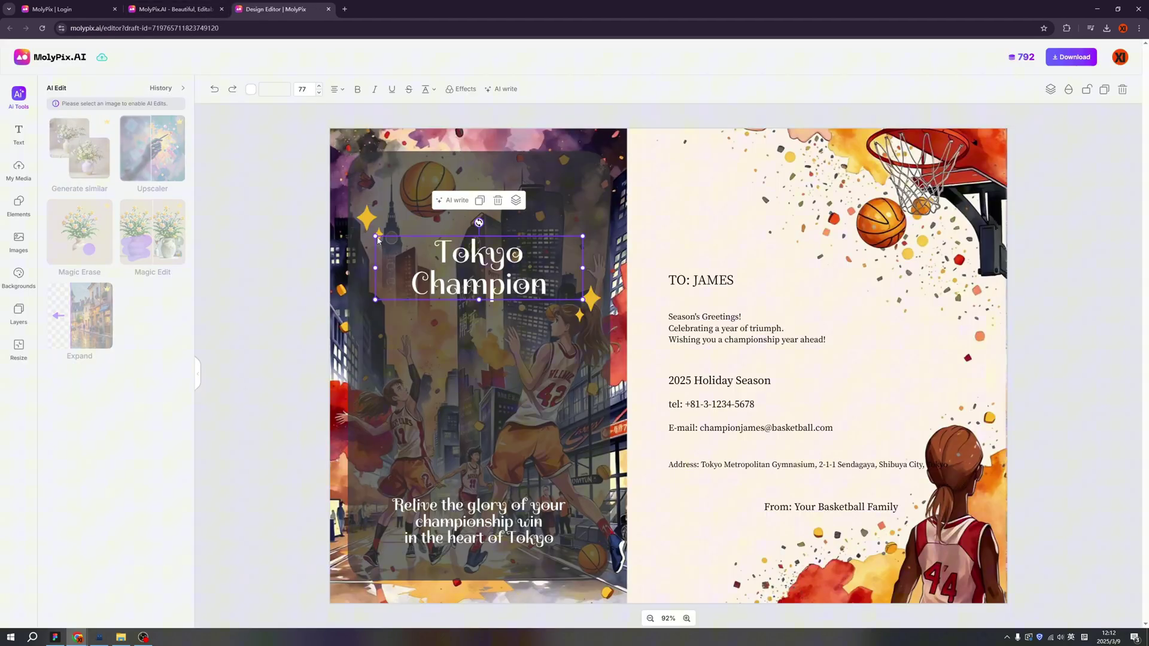
Restyle the Tokyo Champion title in the BalooTammudu2 font
{"action": "left_click", "coordinate": [272, 90]}
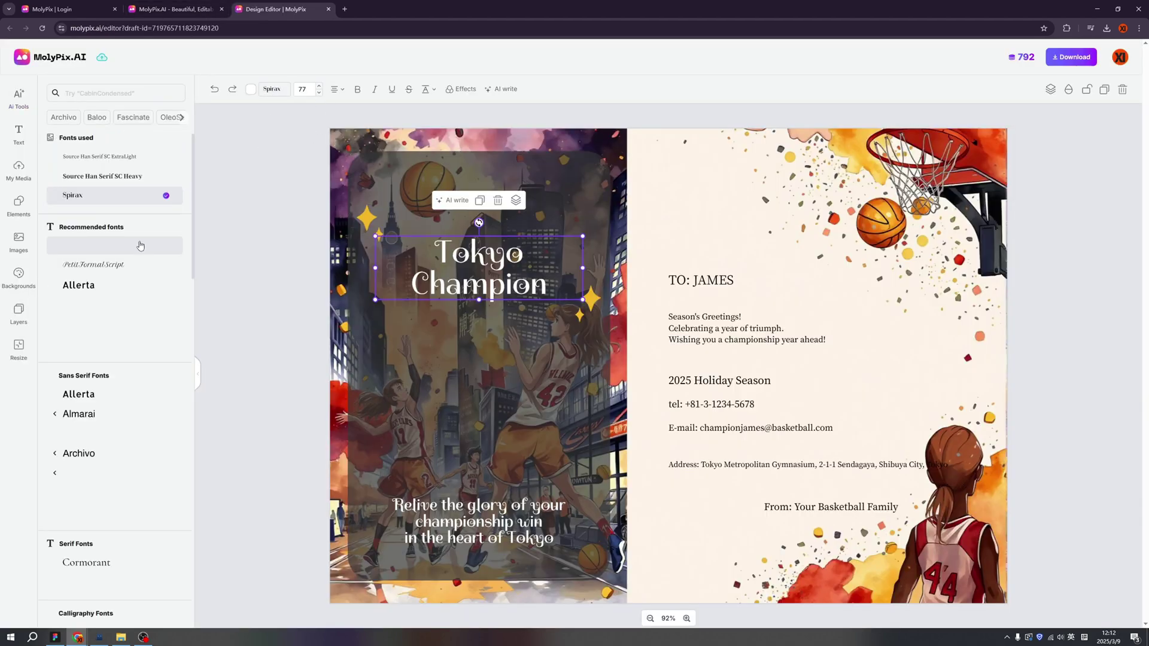
{"action": "left_click", "coordinate": [111, 306]}
{"action": "left_click", "coordinate": [18, 241]}
{"action": "left_click", "coordinate": [19, 133]}
Upload the second basketball photo, fit it onto the left card, and download the postcard
{"action": "left_click", "coordinate": [18, 169]}
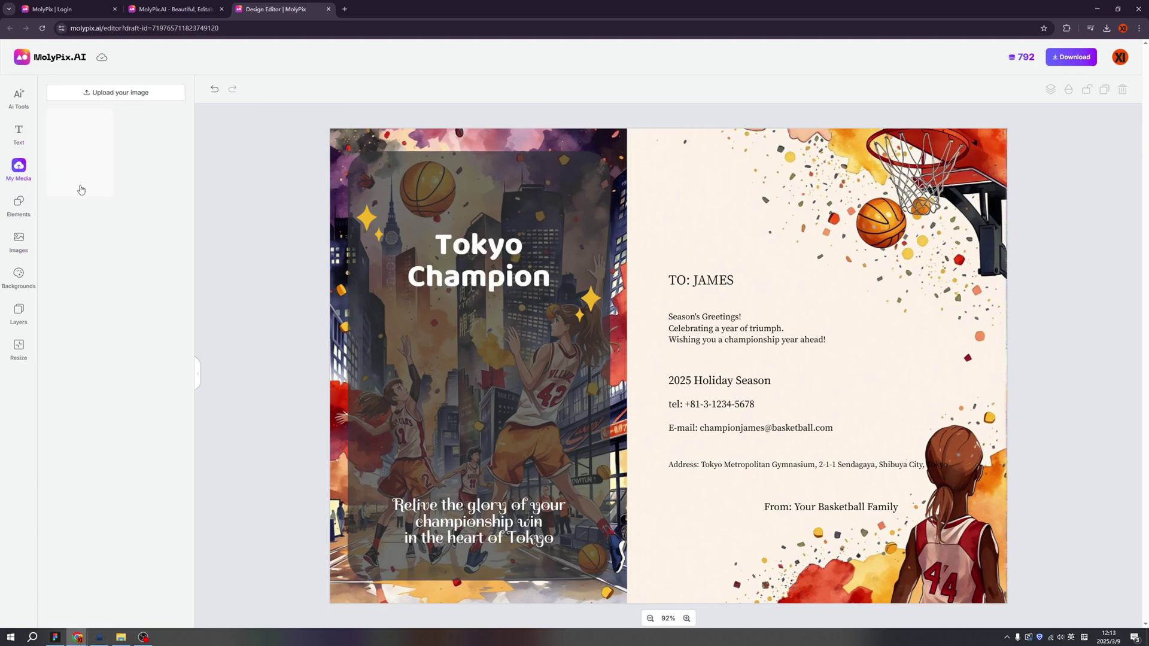
{"action": "left_click", "coordinate": [138, 94]}
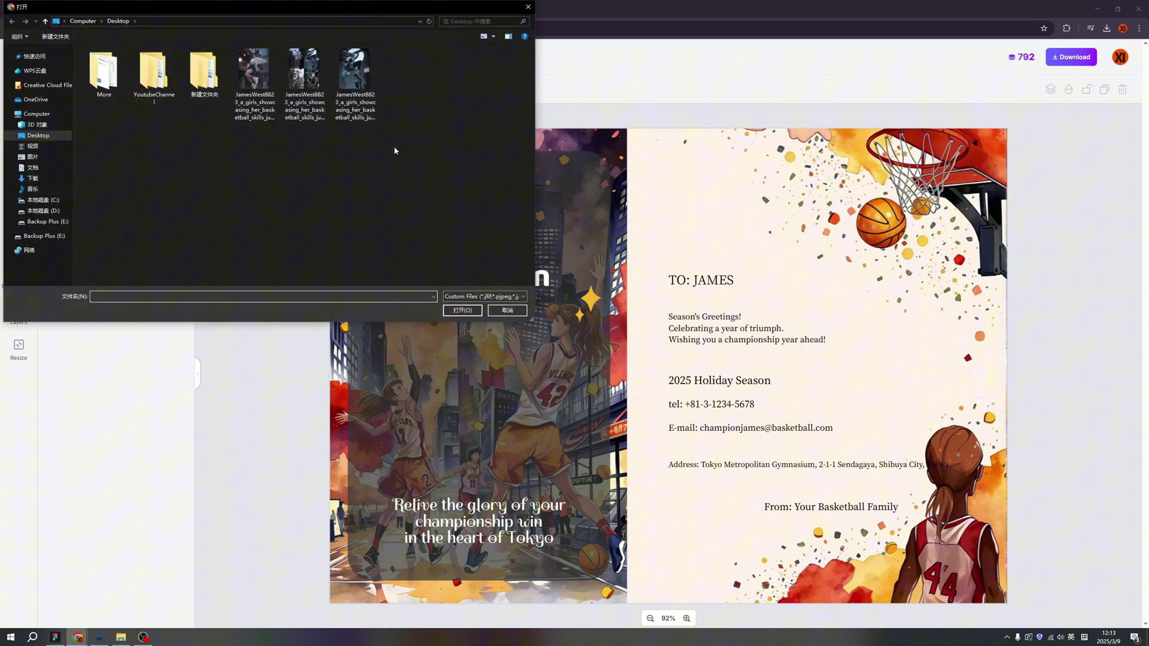
{"action": "double_click", "coordinate": [305, 78]}
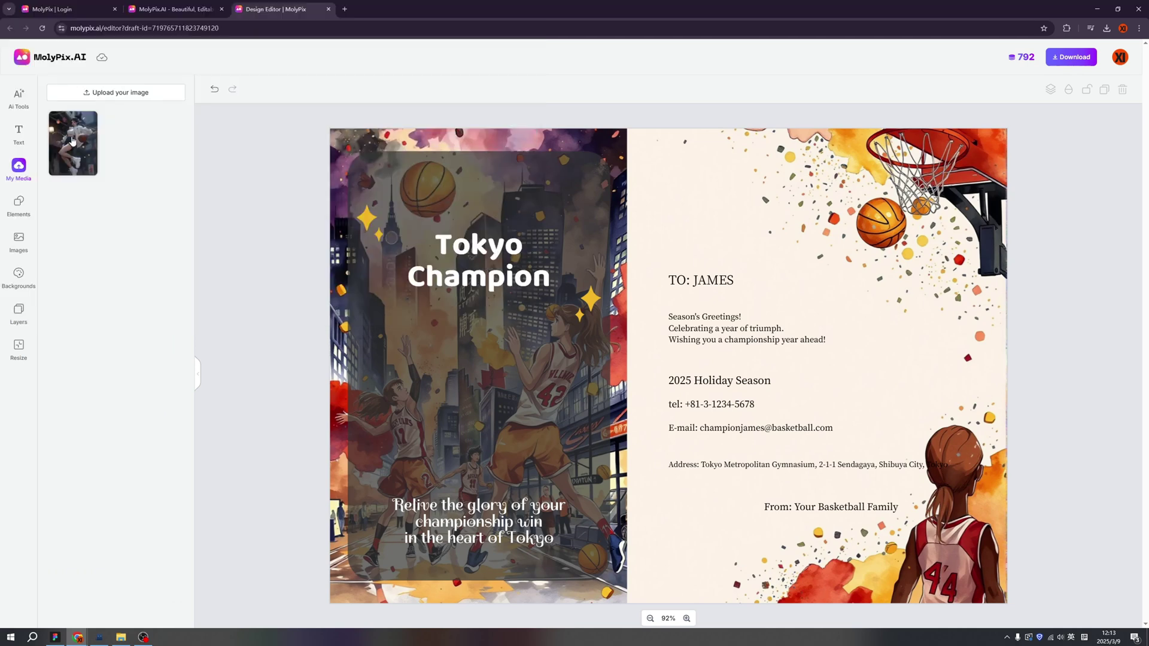
{"action": "left_click", "coordinate": [72, 141]}
{"action": "left_click_drag", "start_coordinate": [751, 484], "coordinate": [526, 465]}
{"action": "left_click", "coordinate": [284, 363]}
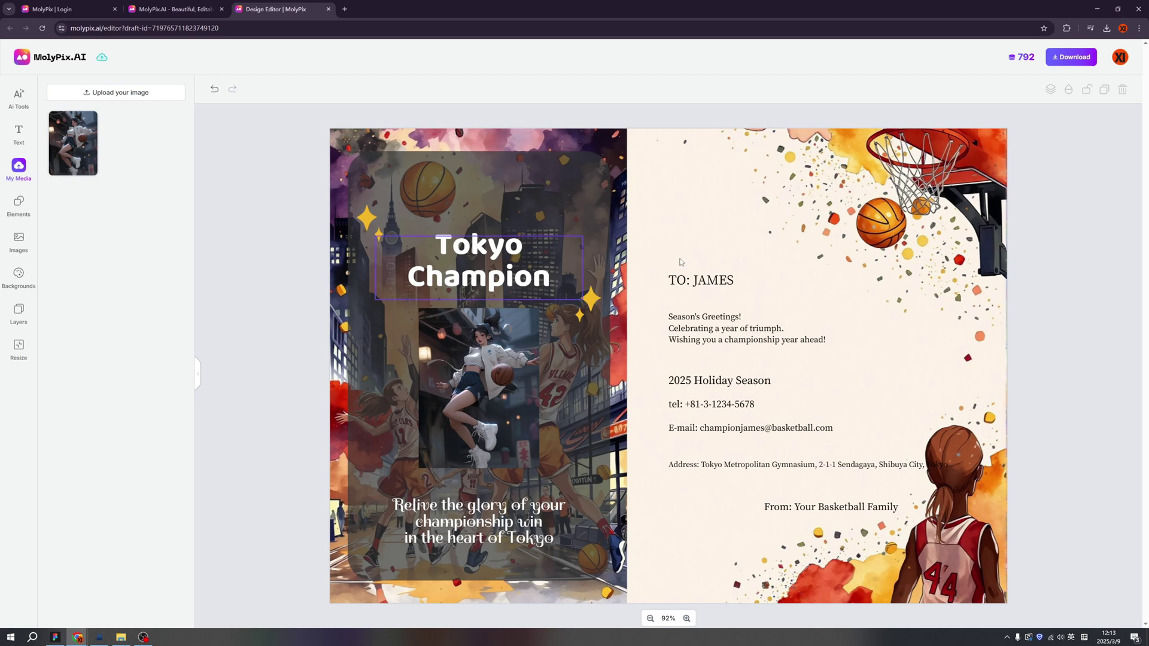
{"action": "left_click", "coordinate": [1071, 57]}
Add a shrunken snowy-mountain stock photo beside the basketball photo and adjust its brightness
{"action": "left_click", "coordinate": [23, 245]}
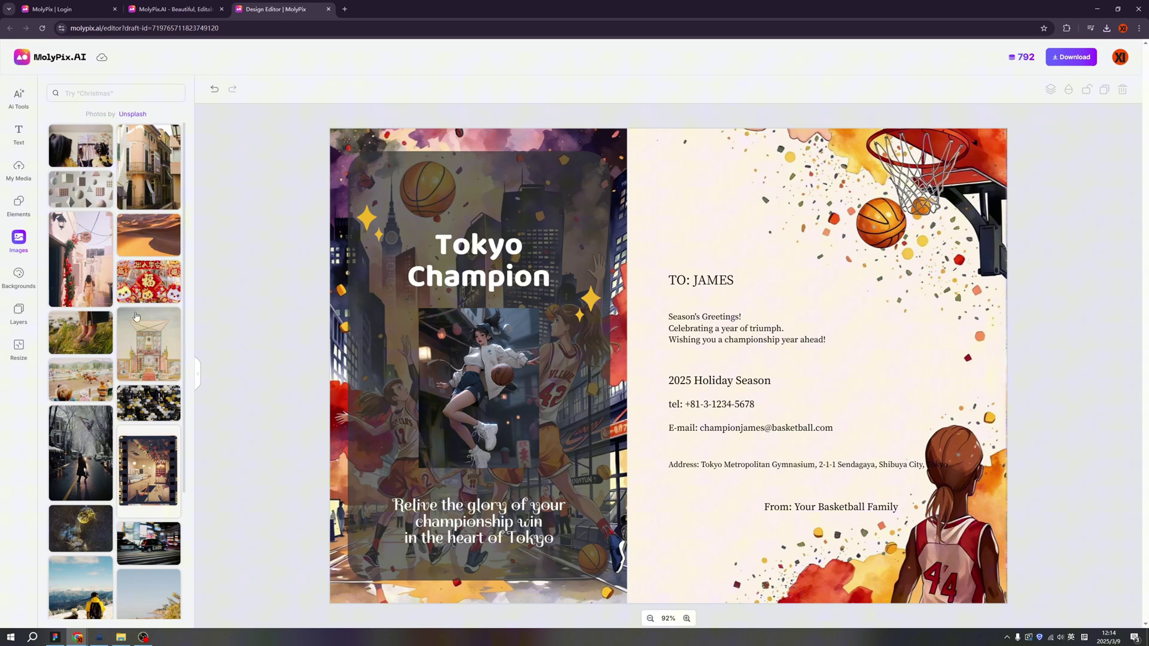
{"action": "scroll", "coordinate": [120, 364], "scroll_direction": "down", "scroll_amount": 3}
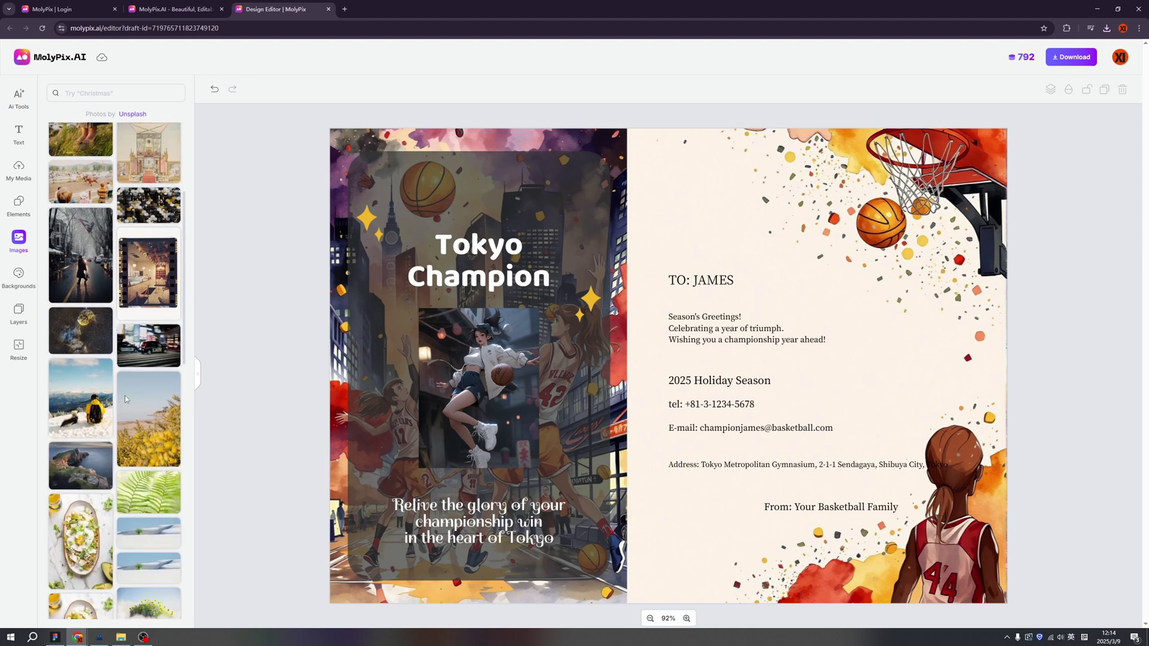
{"action": "left_click", "coordinate": [97, 409]}
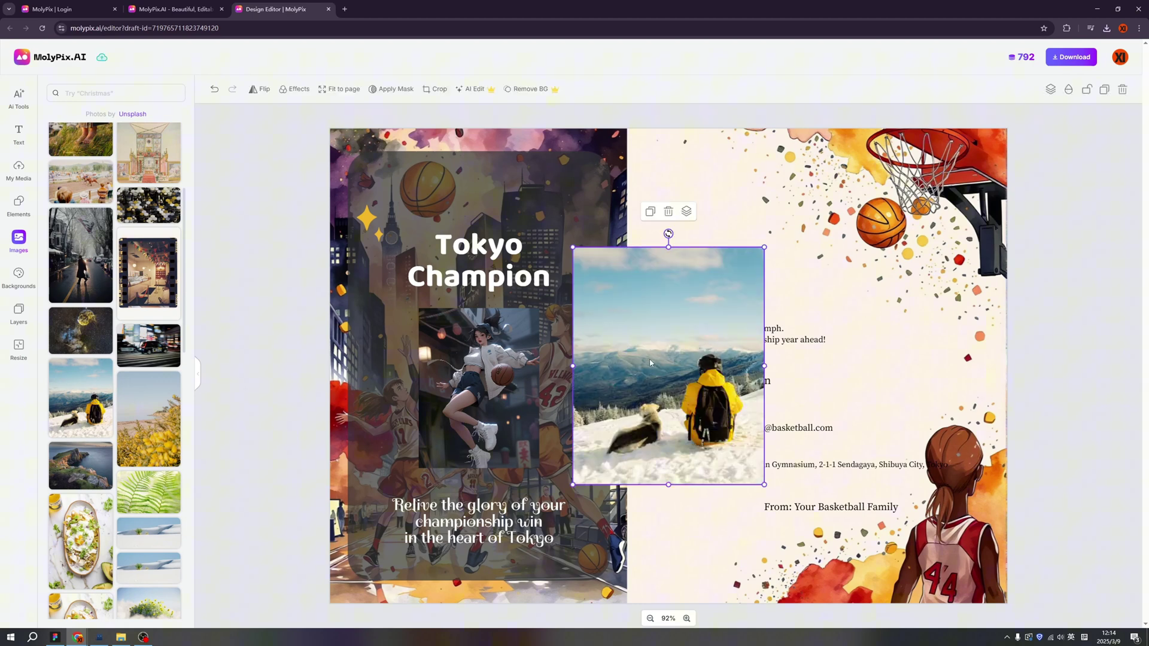
{"action": "left_click_drag", "start_coordinate": [651, 363], "coordinate": [514, 453]}
{"action": "left_click", "coordinate": [295, 88]}
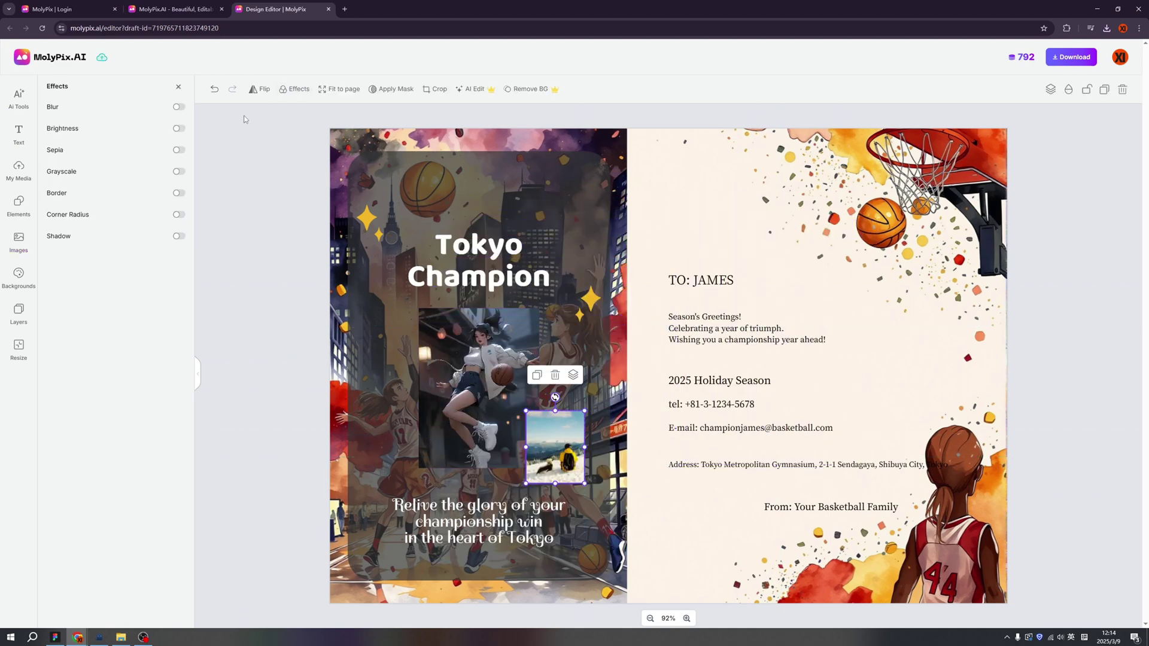
{"action": "left_click", "coordinate": [178, 128]}
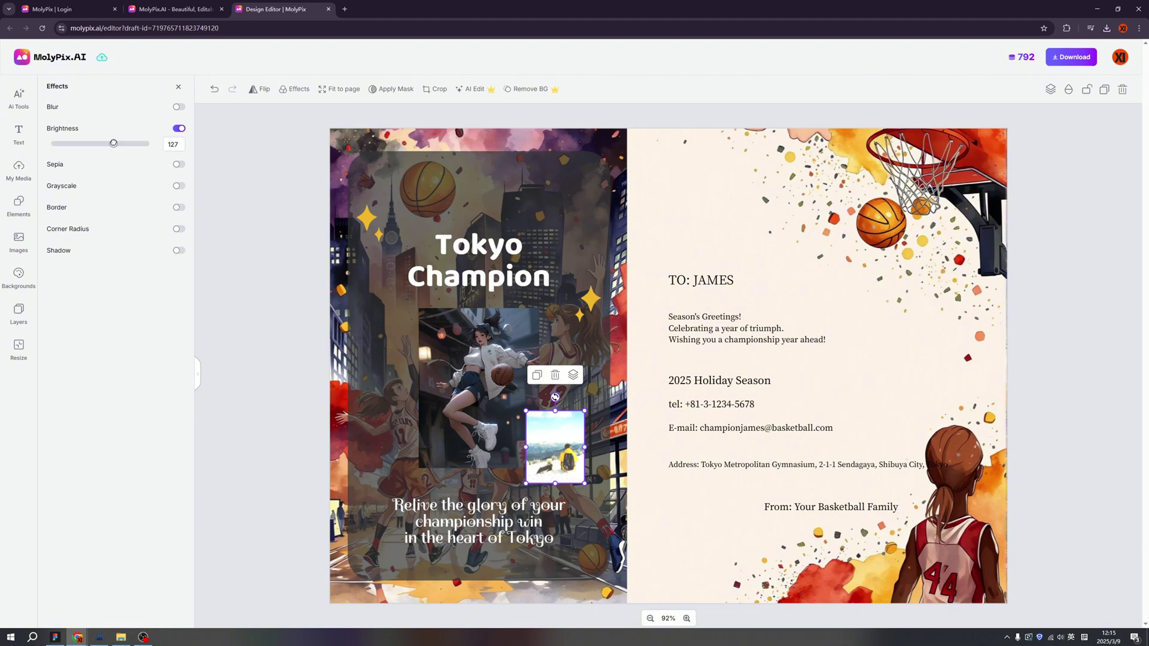
{"action": "mouse_move", "coordinate": [112, 144]}
{"action": "left_mouse_down"}
{"action": "mouse_move", "coordinate": [97, 144]}
{"action": "mouse_move", "coordinate": [111, 144]}
{"action": "left_mouse_up"}
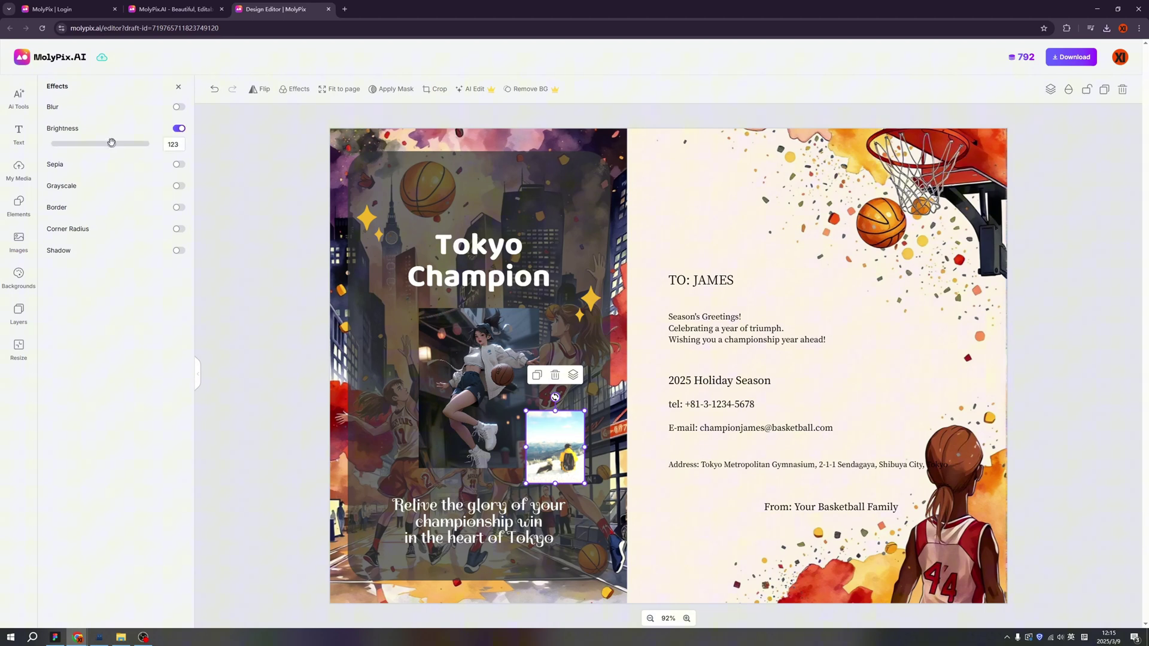
Give the basketball photo corner radius 49 and more brightness, discarding sepia, grayscale and border trials
{"action": "left_click", "coordinate": [179, 150]}
{"action": "left_click", "coordinate": [179, 149]}
{"action": "left_click", "coordinate": [177, 173]}
{"action": "left_click", "coordinate": [178, 172]}
{"action": "left_click", "coordinate": [179, 192]}
{"action": "left_click", "coordinate": [179, 193]}
{"action": "left_click", "coordinate": [179, 214]}
{"action": "left_click_drag", "start_coordinate": [107, 230], "coordinate": [84, 228]}
{"action": "left_click", "coordinate": [179, 128]}
{"action": "left_click_drag", "start_coordinate": [100, 143], "coordinate": [126, 143]}
{"action": "left_click", "coordinate": [295, 173]}
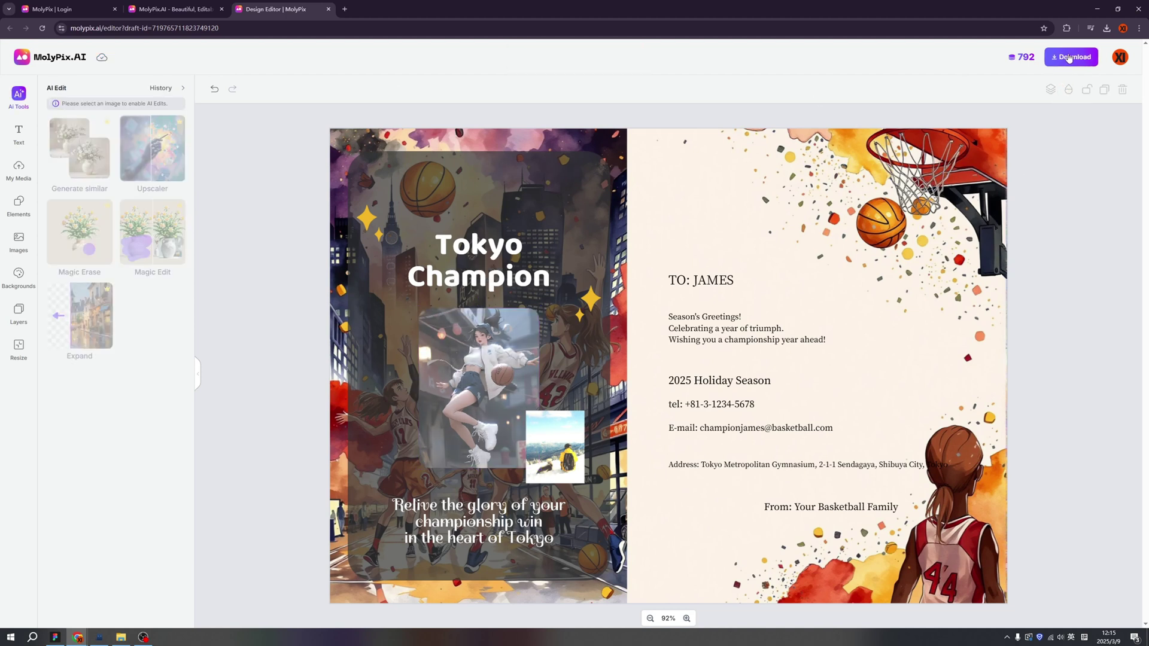
Reload to the home page and open the Extreme Motorsports Showdown poster template's details
{"action": "key", "text": "F5"}
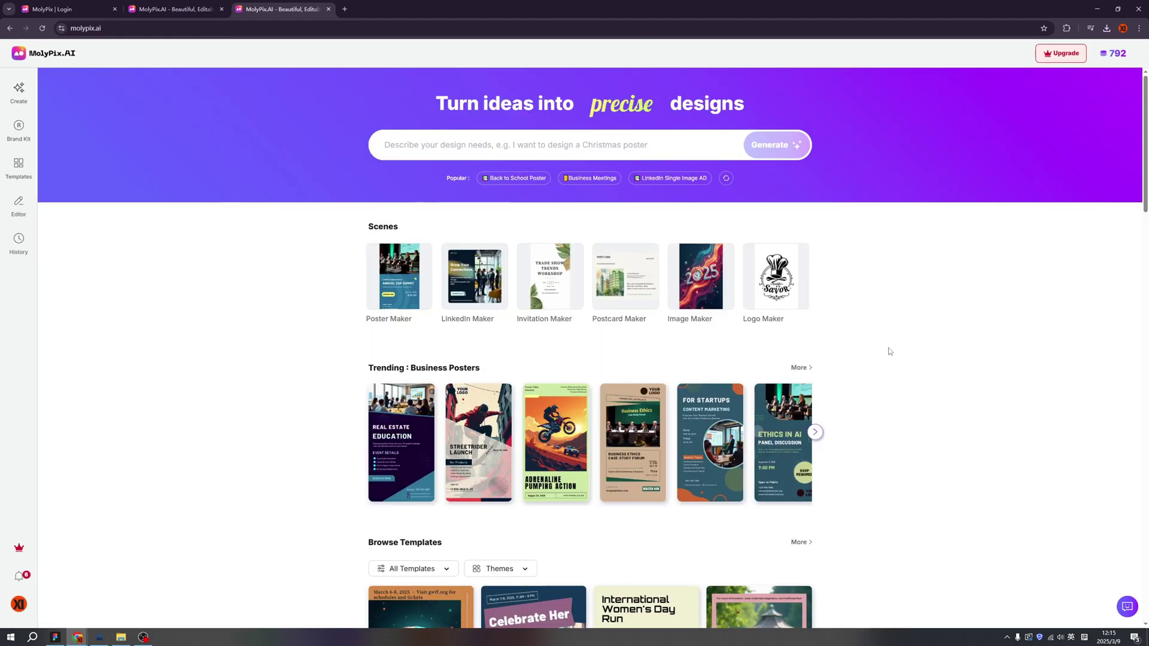
{"action": "scroll", "coordinate": [888, 352], "scroll_direction": "down", "scroll_amount": 2}
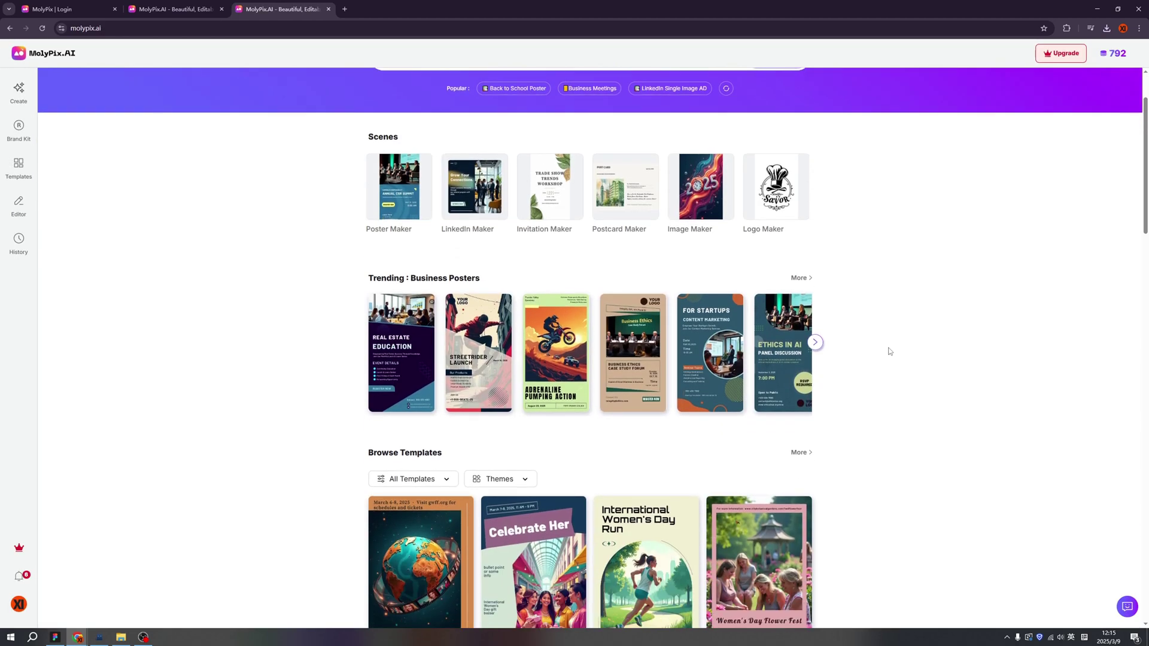
{"action": "scroll", "coordinate": [888, 351], "scroll_direction": "down", "scroll_amount": 1}
{"action": "mouse_move", "coordinate": [553, 312]}
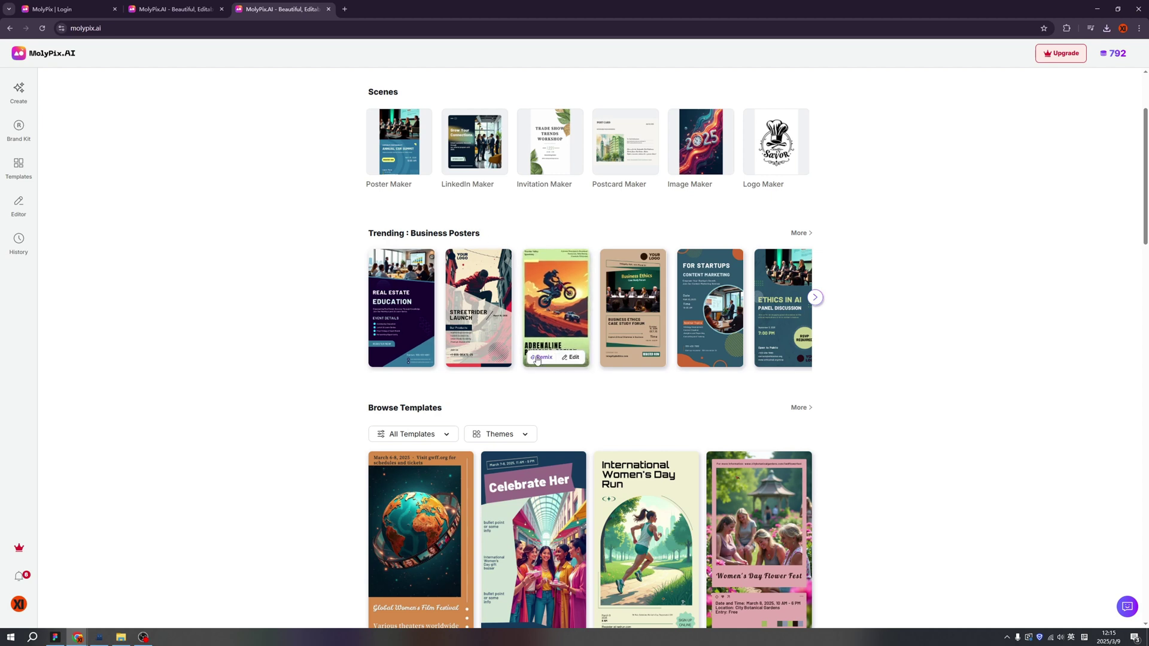
{"action": "left_click", "coordinate": [554, 314]}
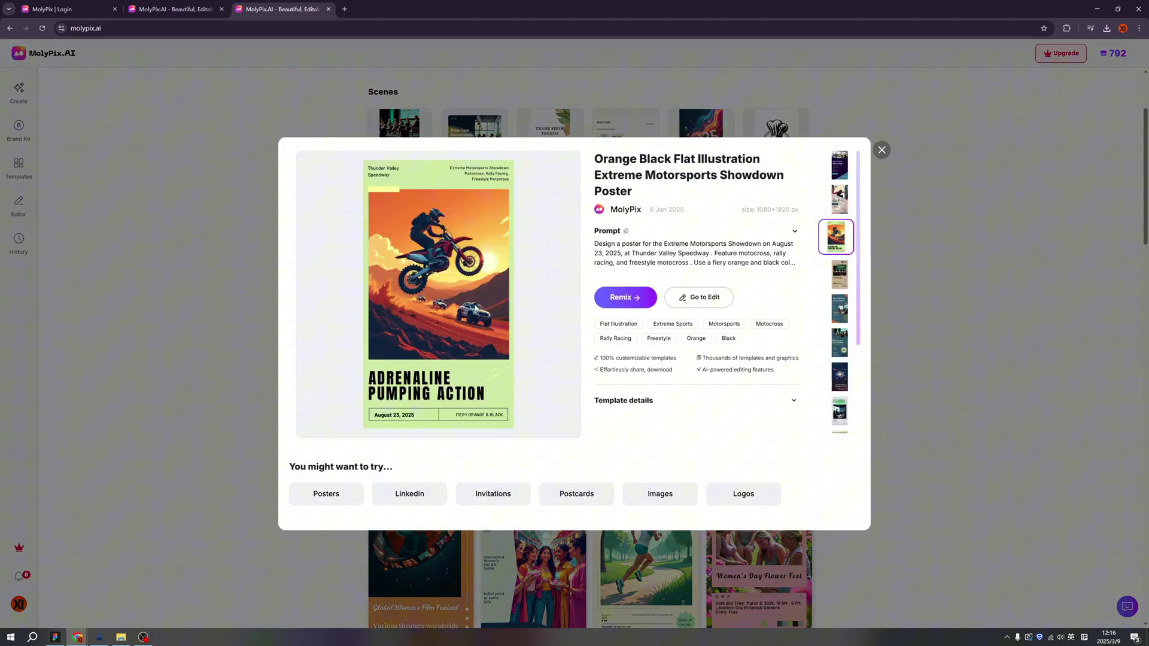
{"action": "key", "text": "ctrl+w"}
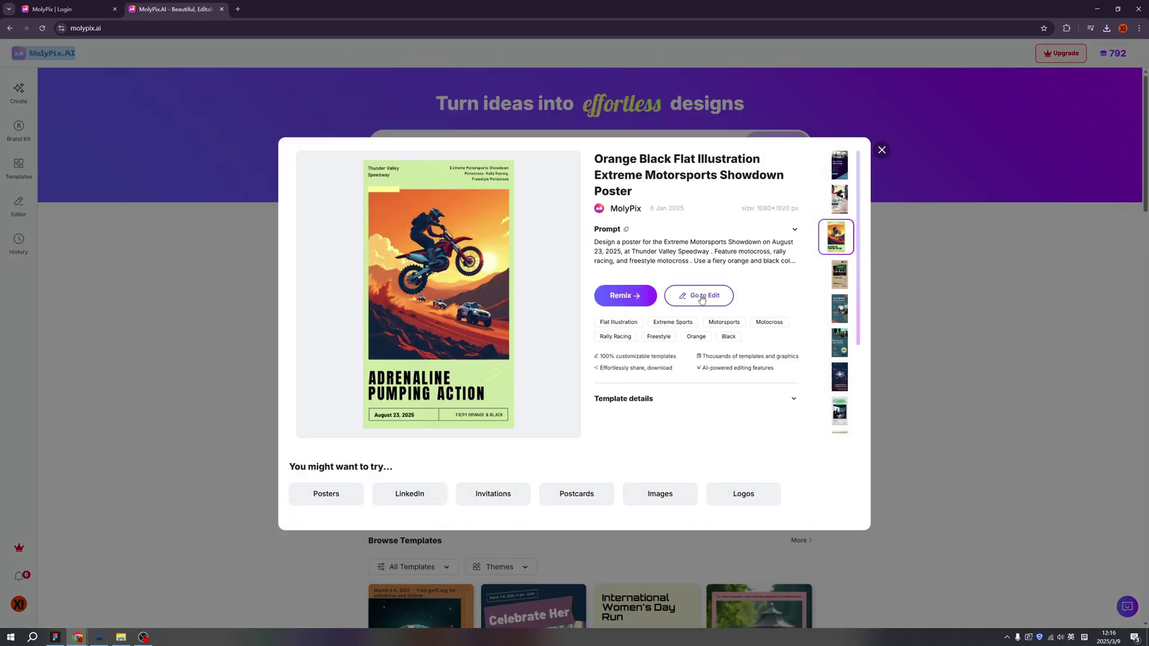
Place the basketball photo below the yellow bar, enlarged to fill the poster's middle
{"action": "left_click", "coordinate": [702, 296]}
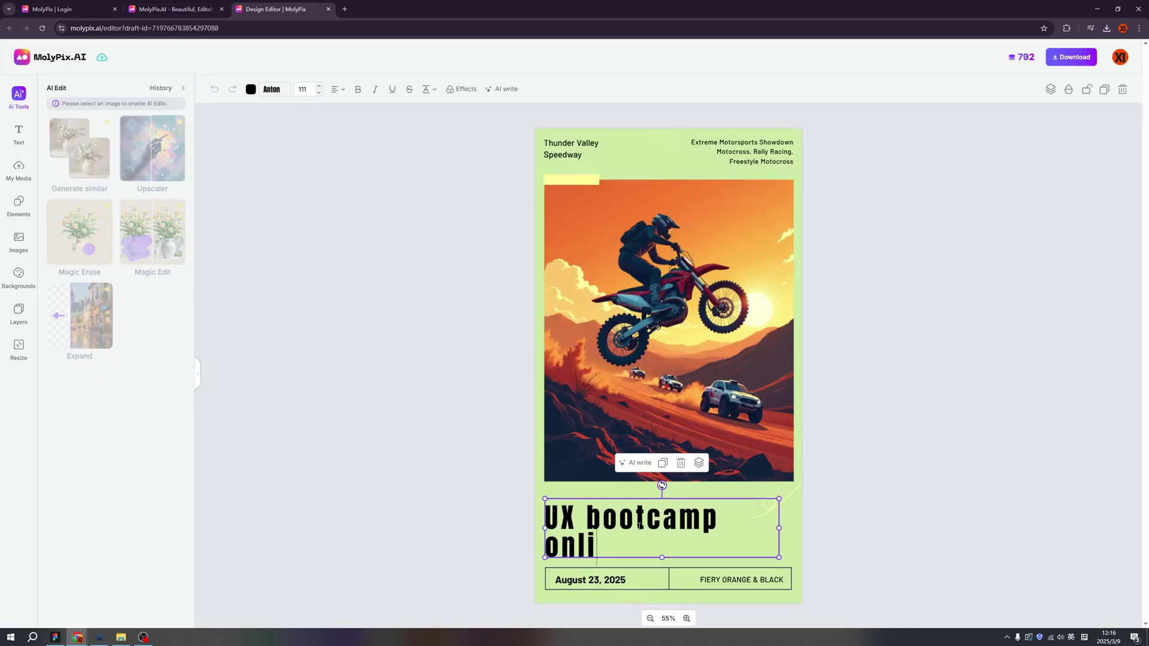
{"action": "left_click", "coordinate": [19, 169]}
{"action": "left_click_drag", "start_coordinate": [157, 162], "coordinate": [608, 313]}
{"action": "left_click_drag", "start_coordinate": [693, 352], "coordinate": [635, 259]}
{"action": "left_click_drag", "start_coordinate": [678, 362], "coordinate": [772, 486]}
{"action": "left_click_drag", "start_coordinate": [707, 390], "coordinate": [719, 390]}
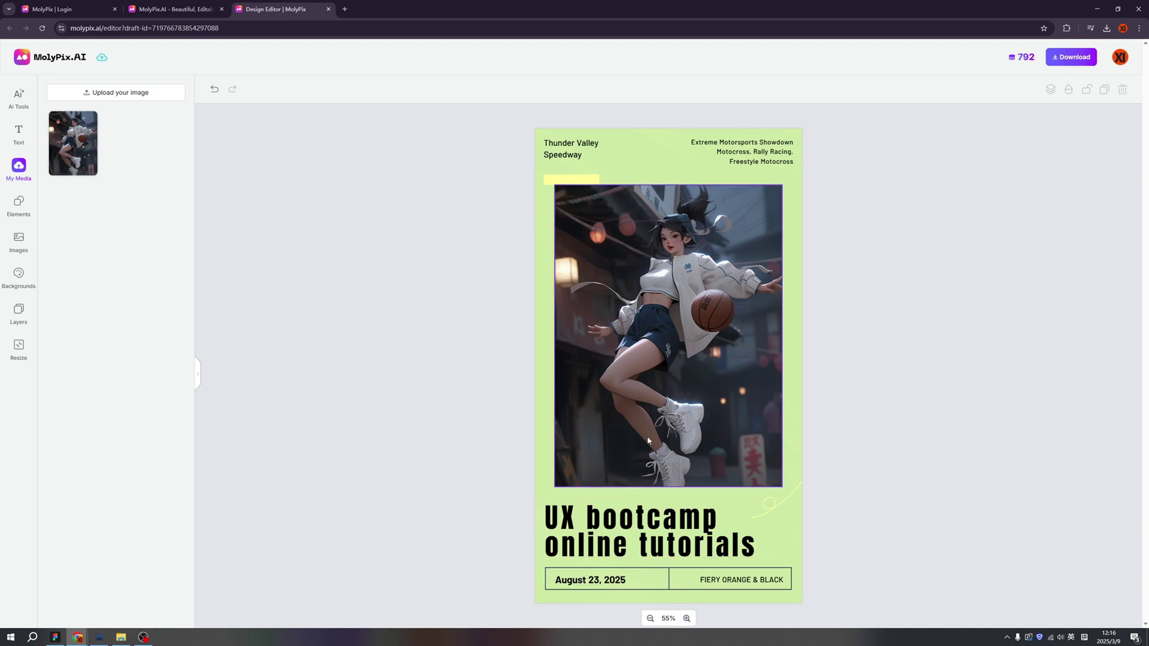
Download the poster as MolyPix_121652.png and check the saved image
{"action": "left_click", "coordinate": [1086, 62]}
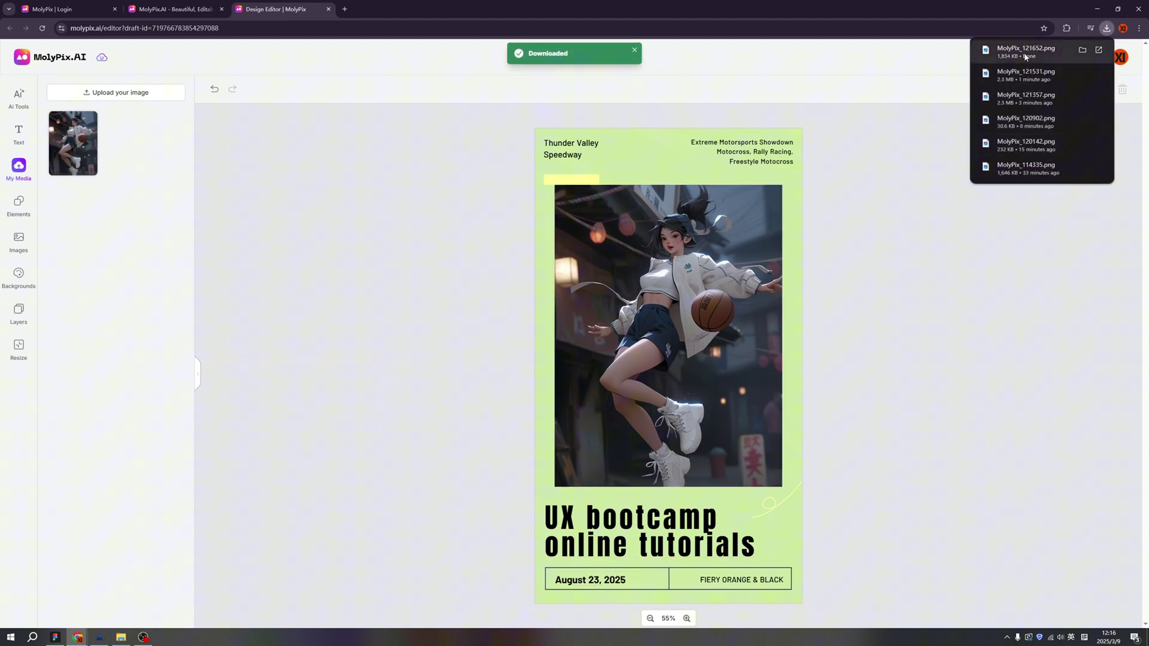
{"action": "left_click", "coordinate": [1041, 48]}
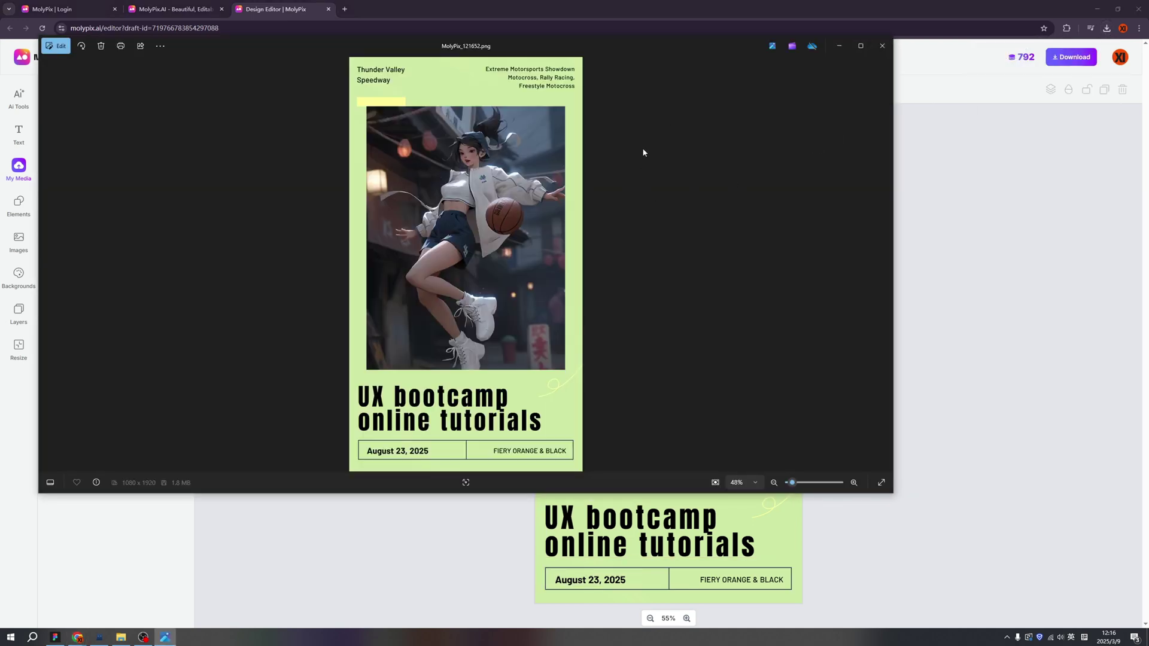
{"action": "left_click", "coordinate": [882, 46]}
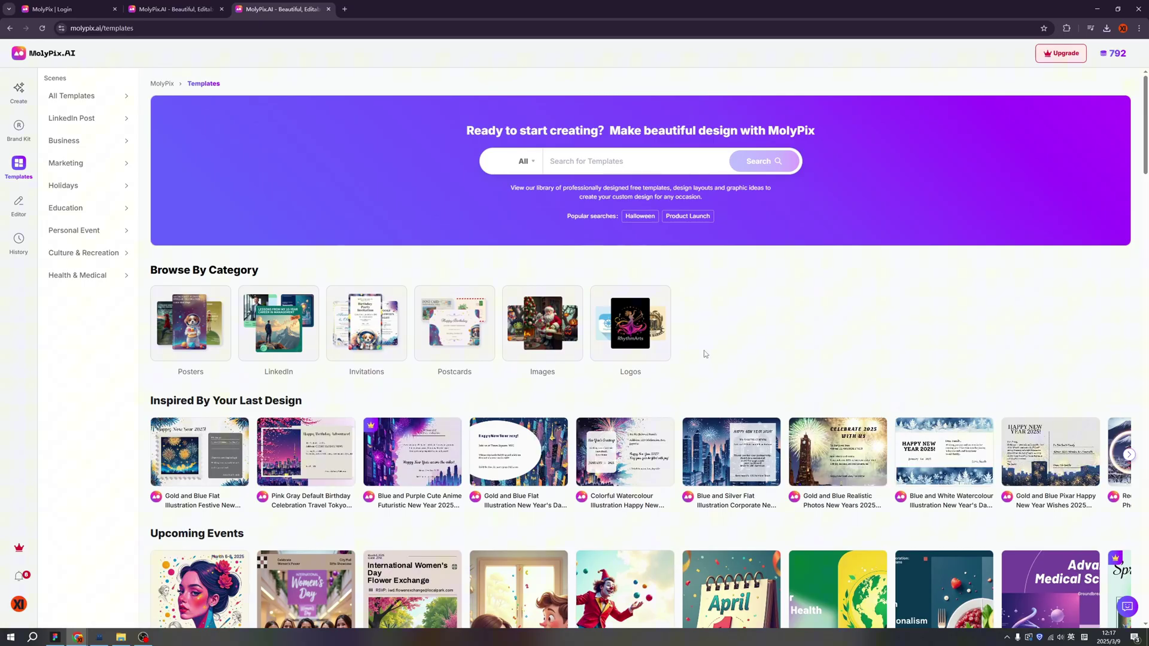
Scroll through the Templates gallery, then go back to the MolyPix home page with Alt+Left
{"action": "scroll", "coordinate": [704, 352], "scroll_direction": "down", "scroll_amount": 4}
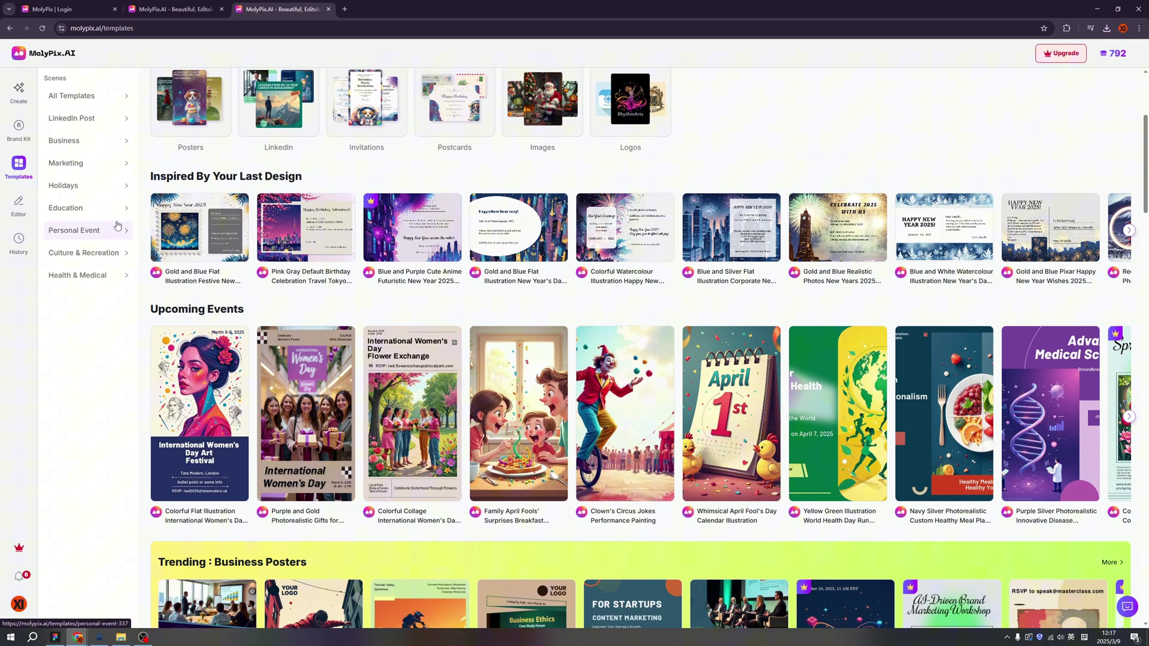
{"action": "key", "text": "alt+Left"}
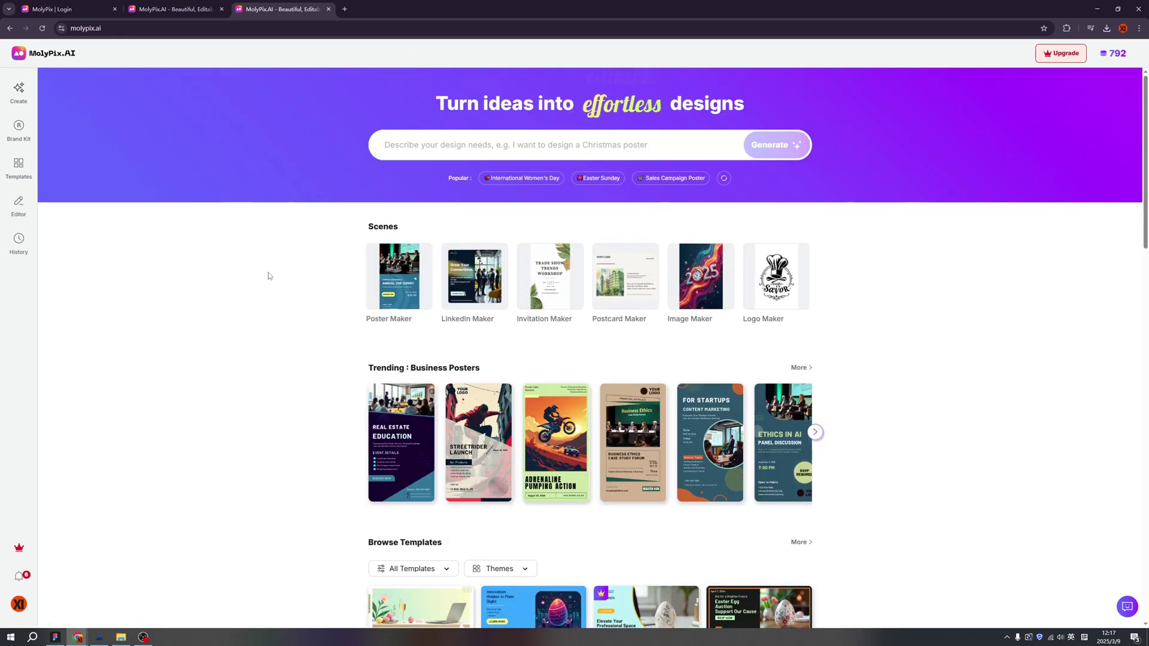